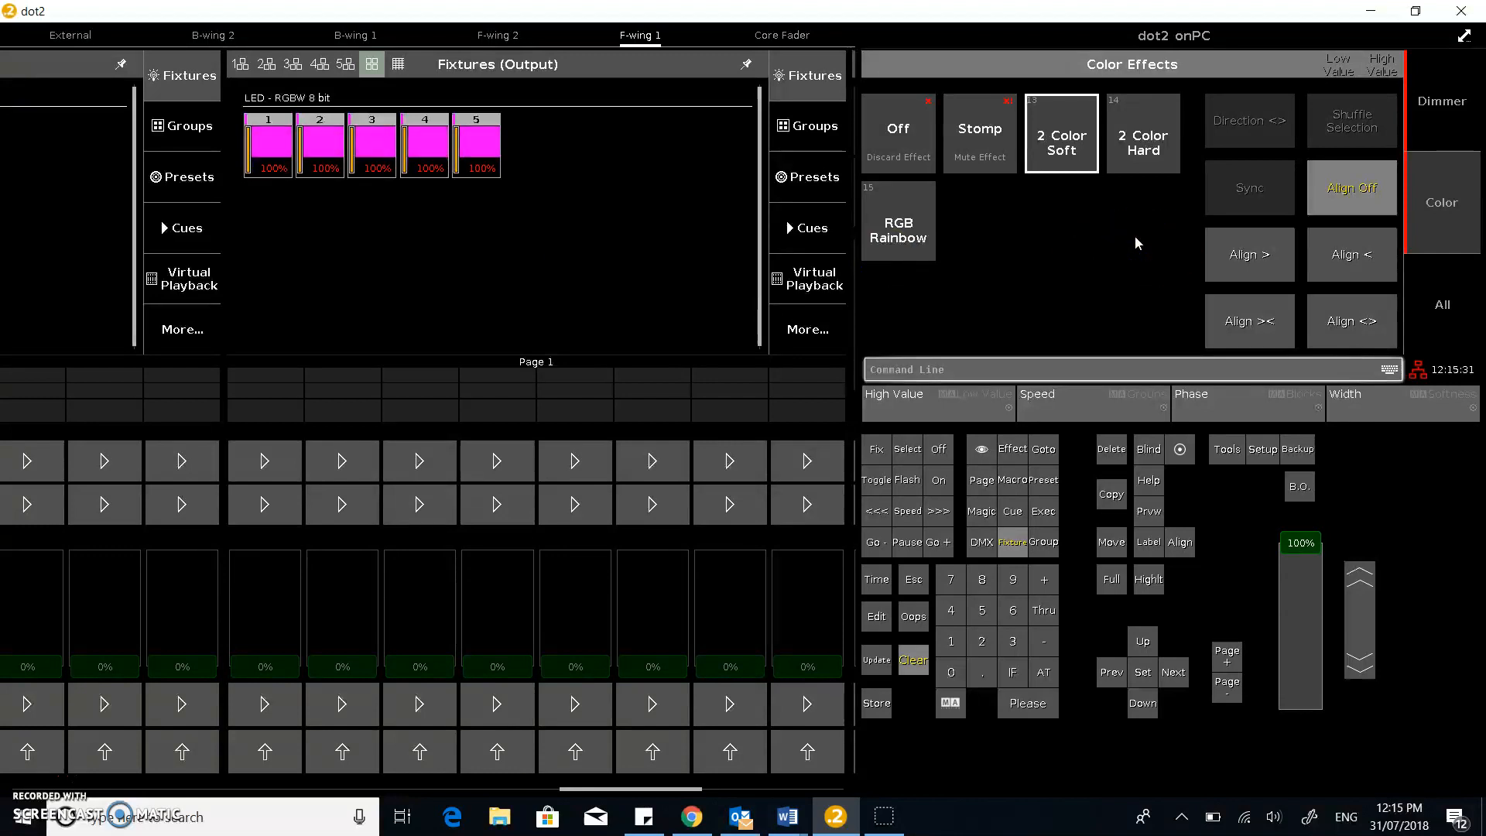
From the dot2 onPC Color Effects screen, bring up the Windows taskbar search panel
left_click(1041, 192)
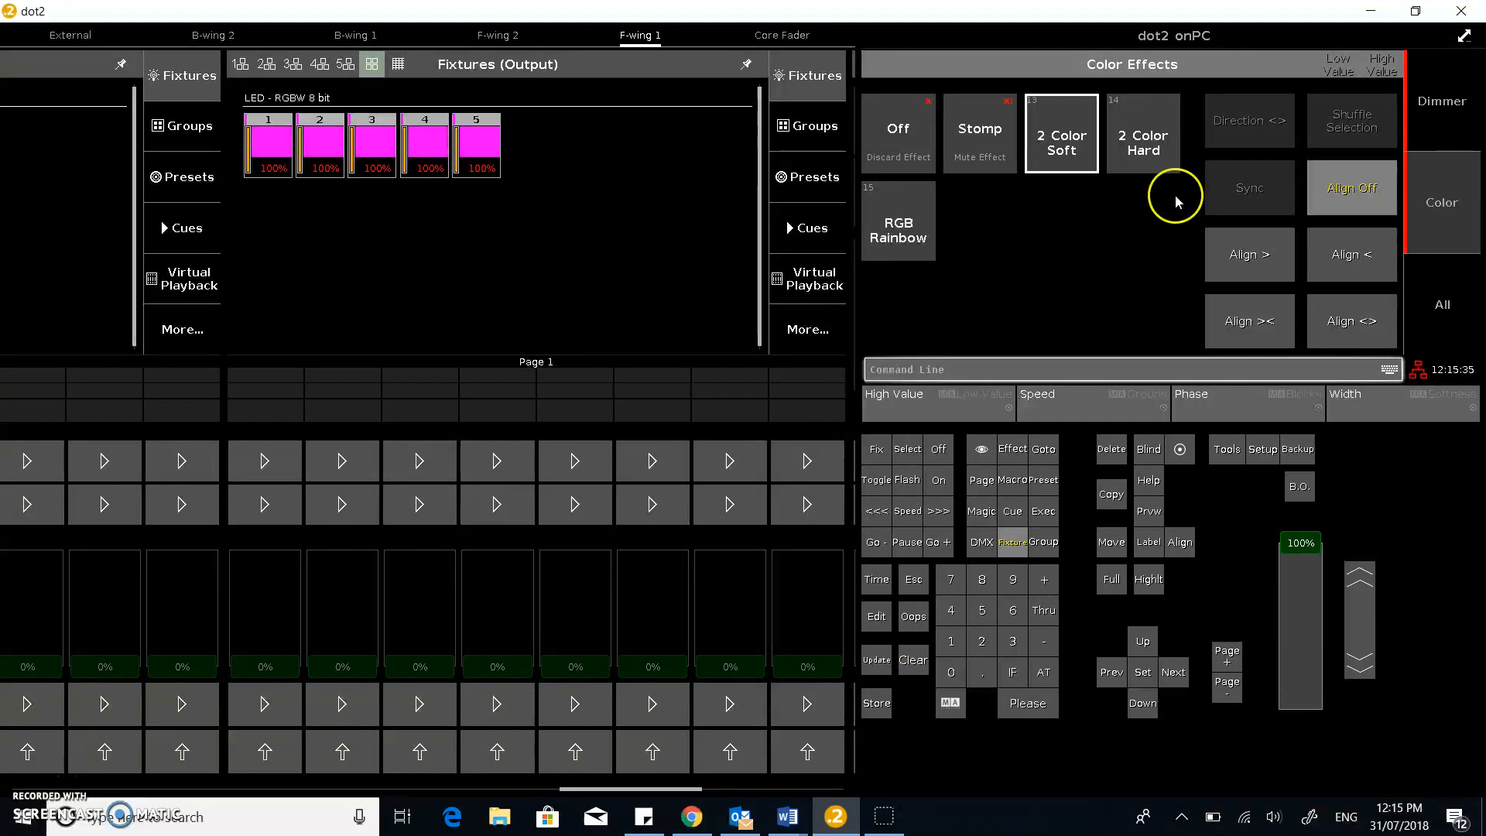
left_click(249, 814)
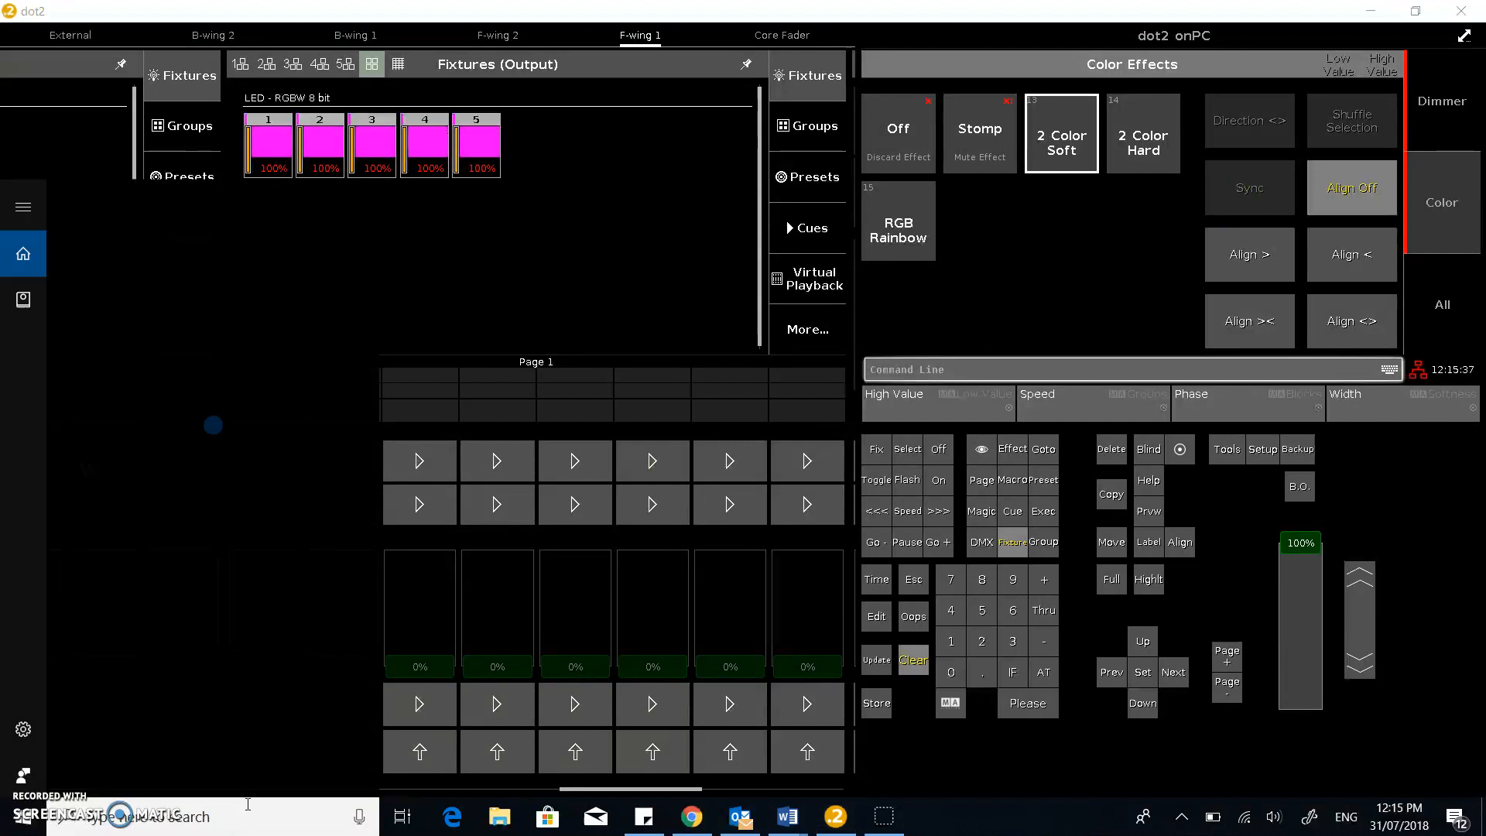
Search for '3d' and launch dot2 3D v1.3.2.2 from the results
type("3d")
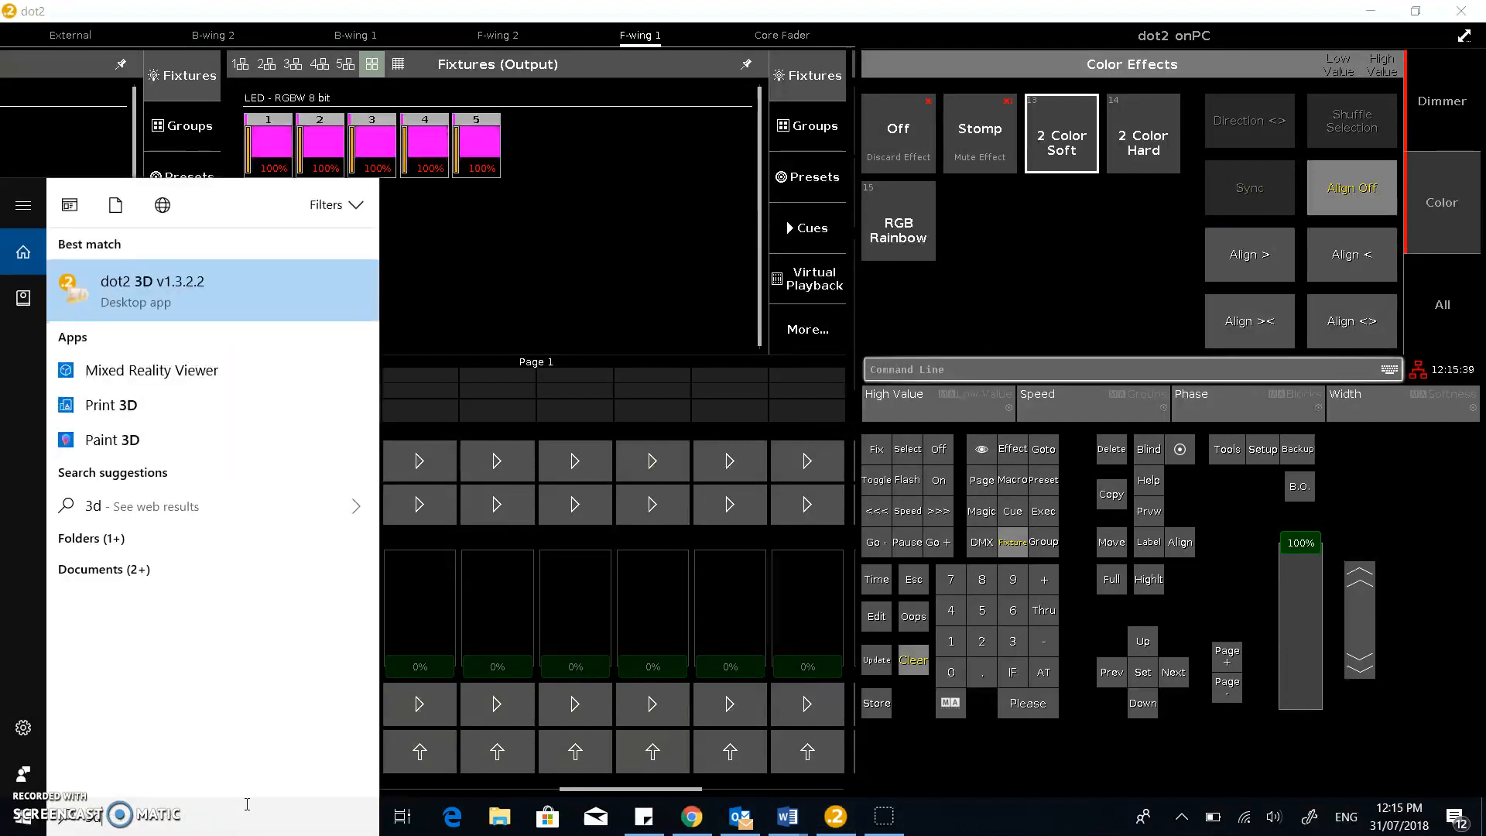
key("Return")
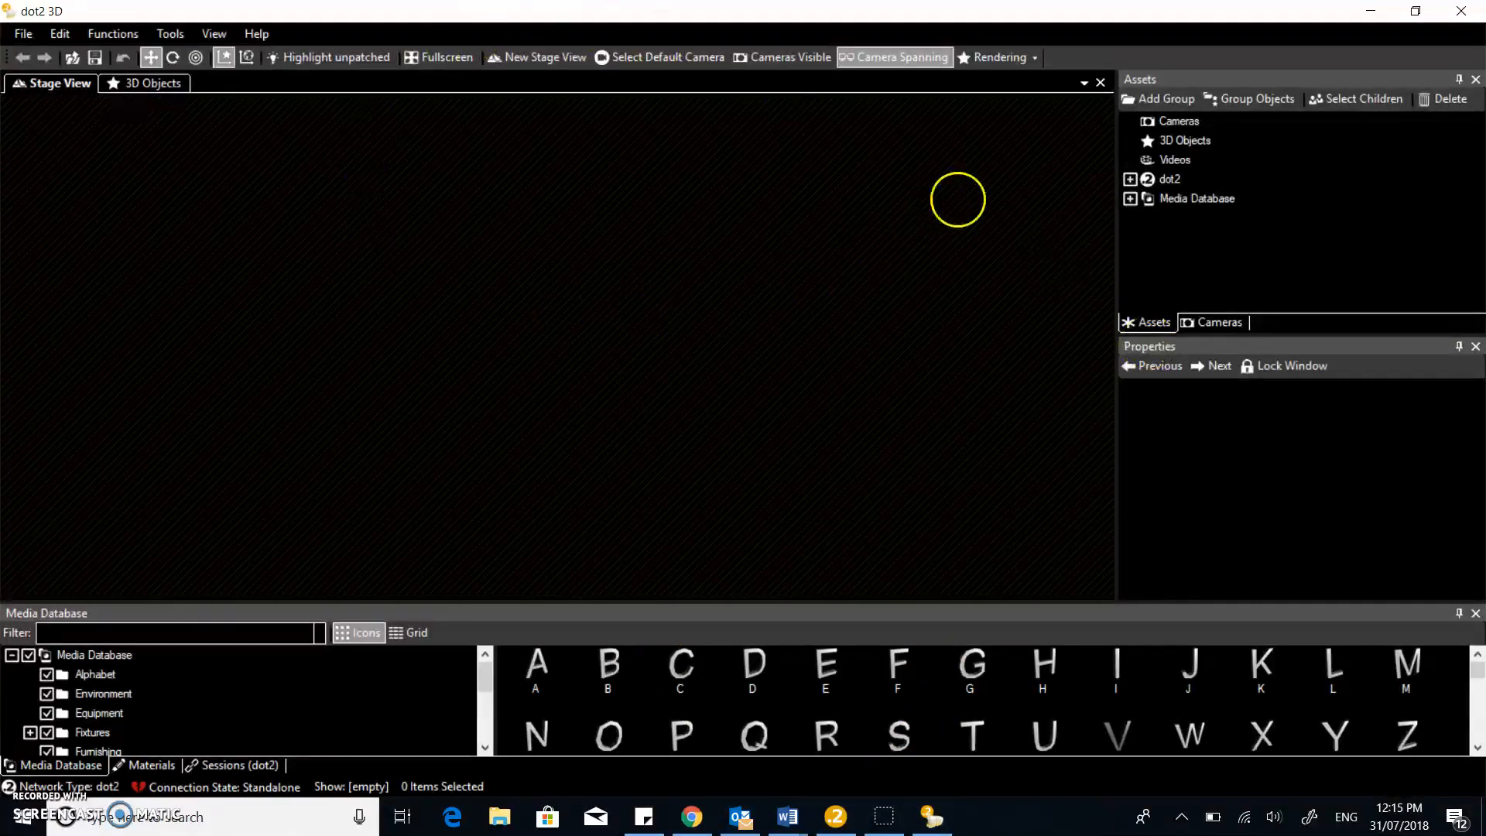
Bring the dot2 onPC console window back in front of dot2 3D
left_click(834, 816)
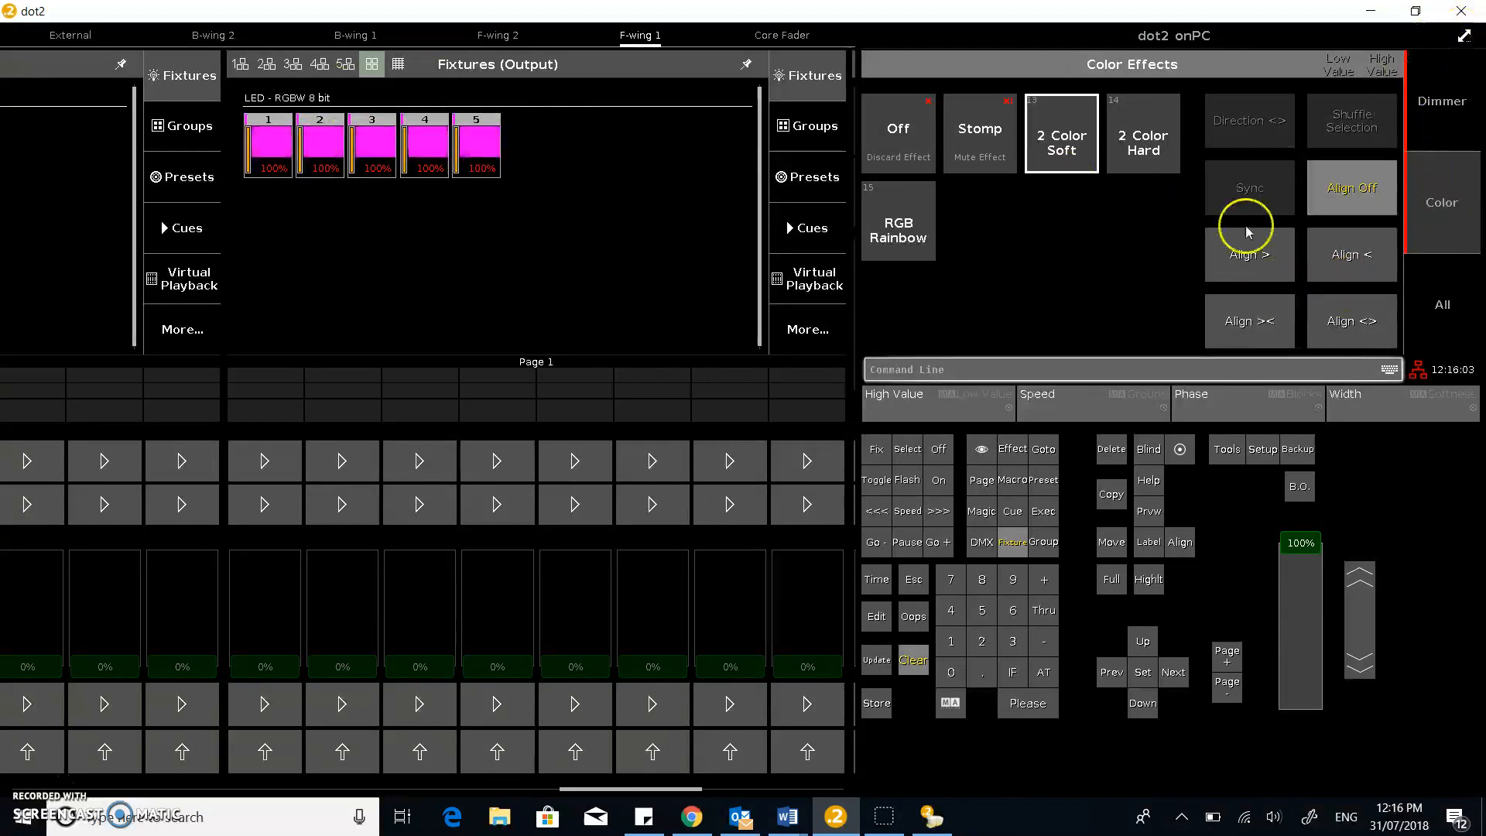
Start New Session 1 from the console's Setup > Sessions menu
left_click(1264, 449)
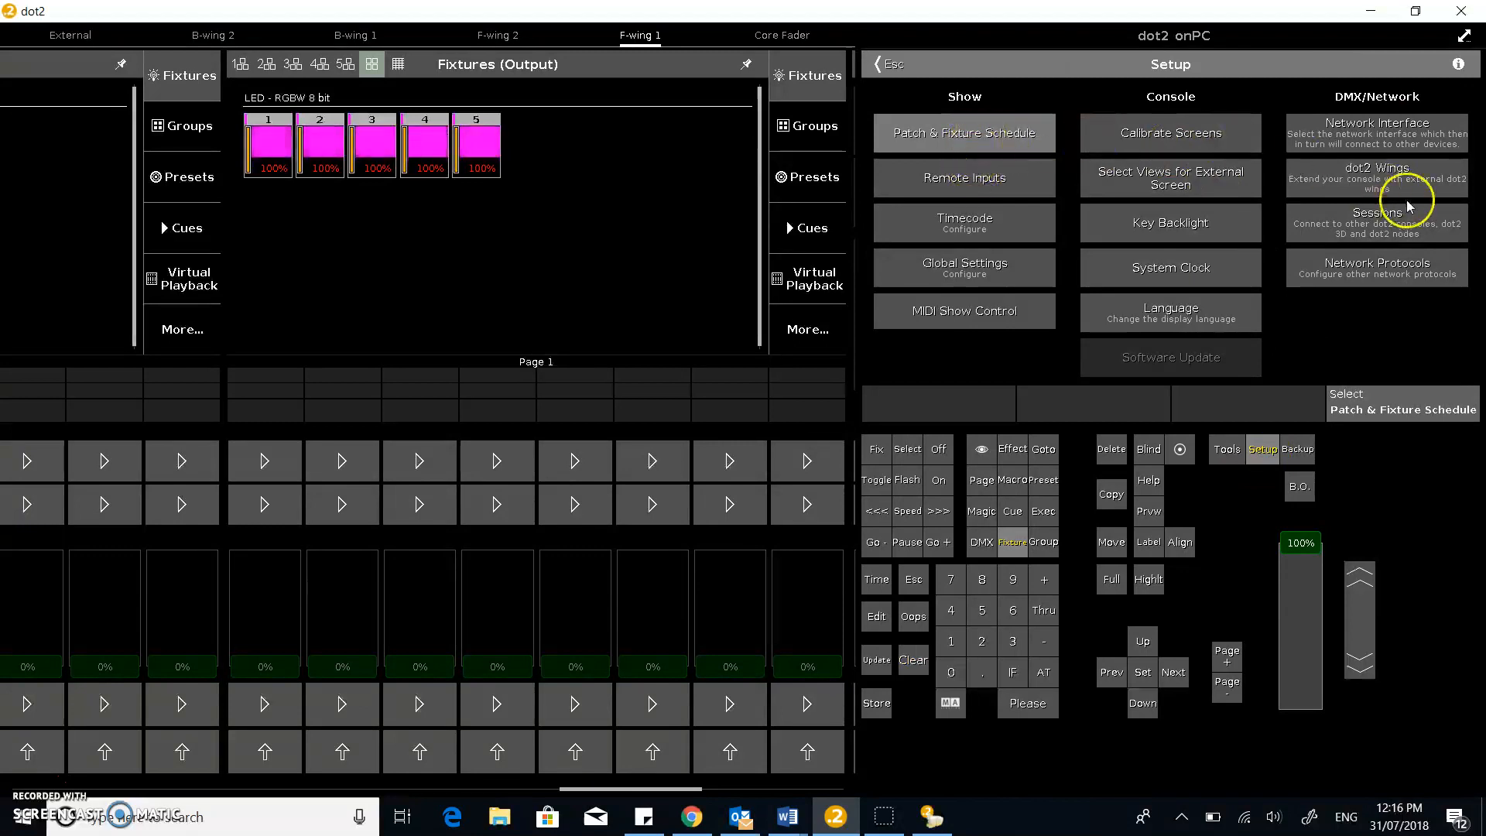
left_click(1401, 230)
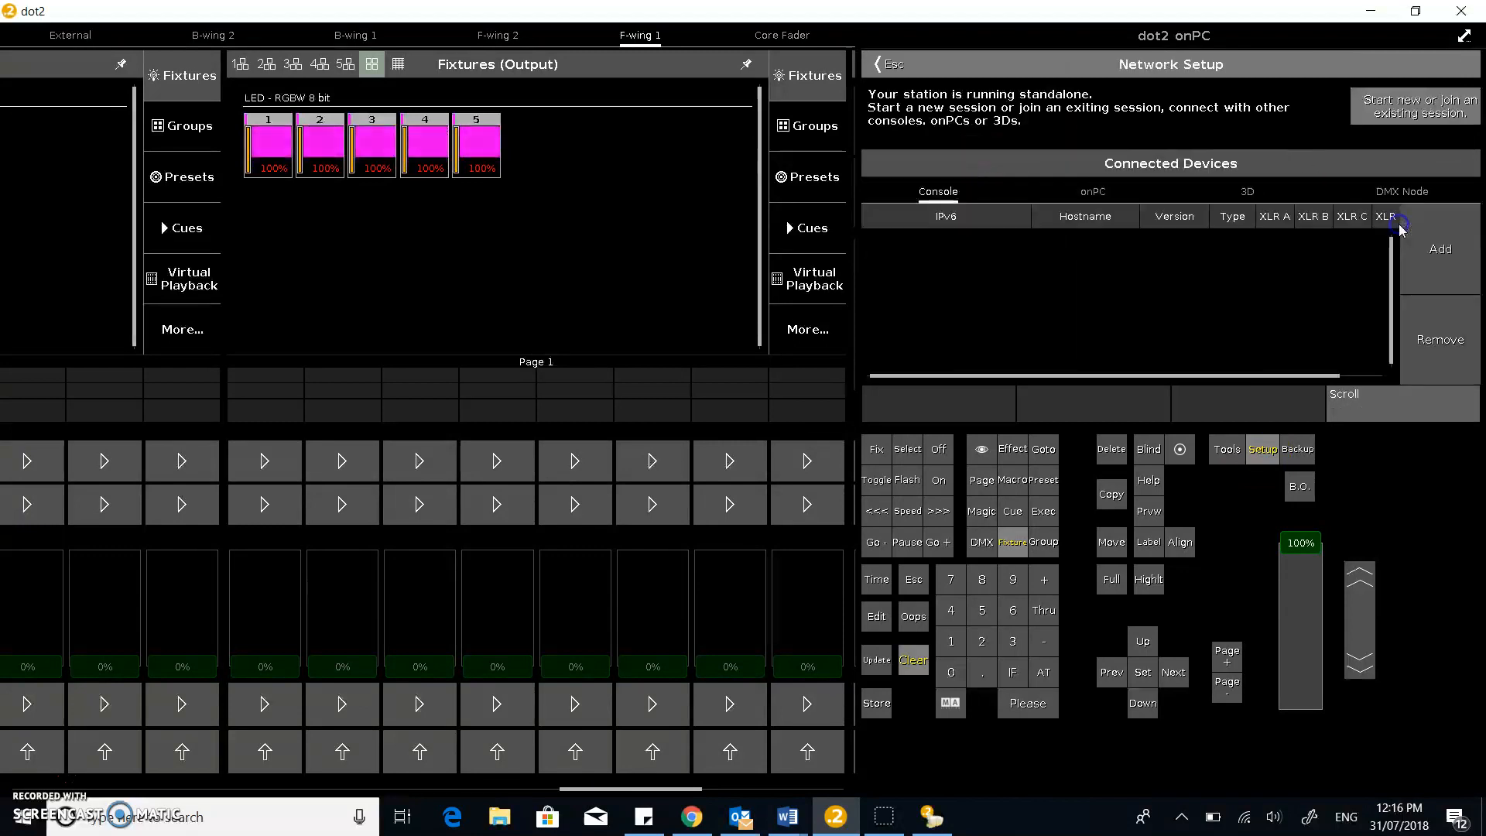
left_click(1436, 139)
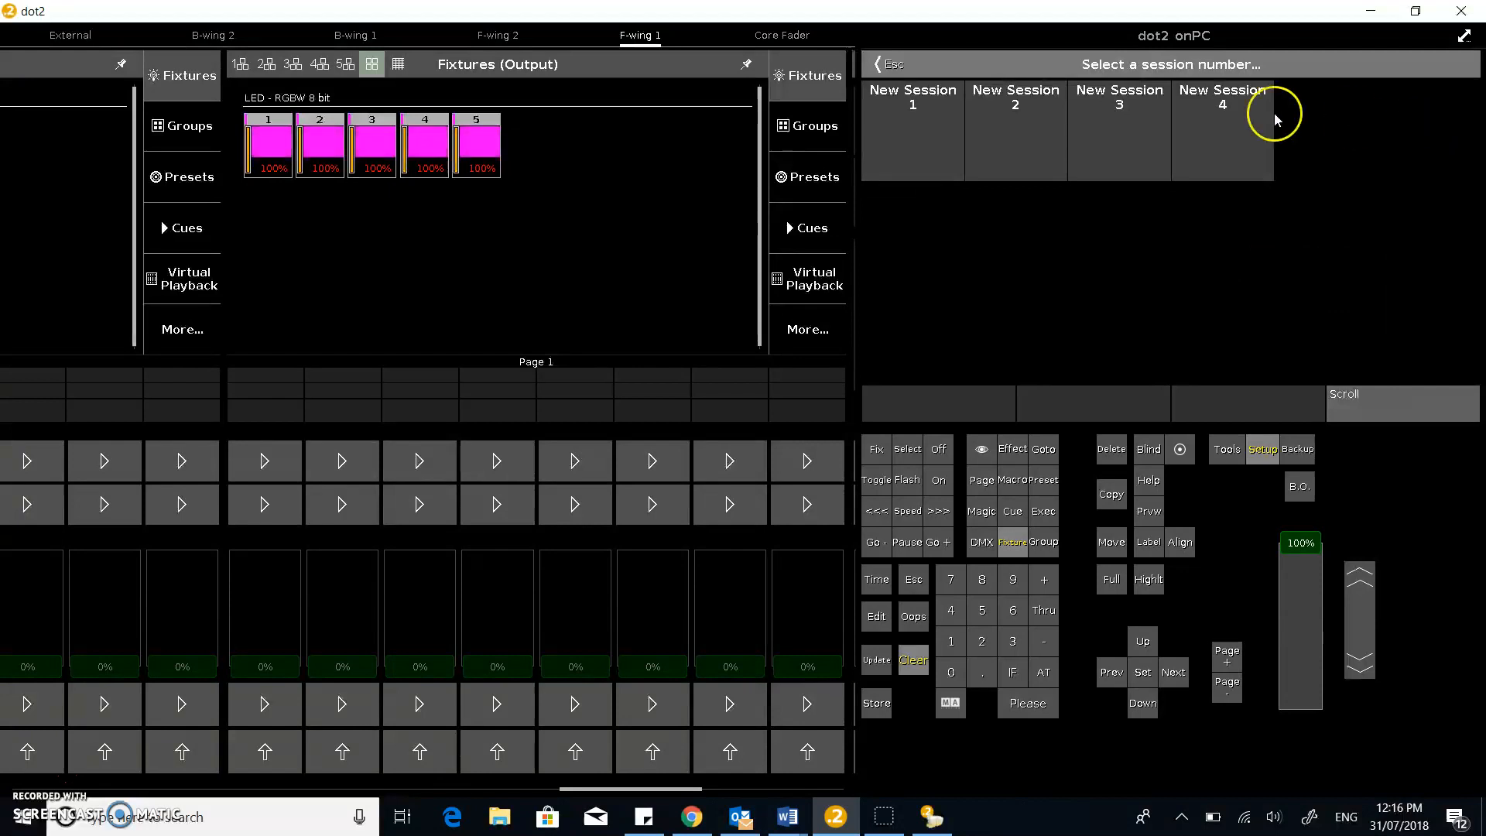
left_click(921, 117)
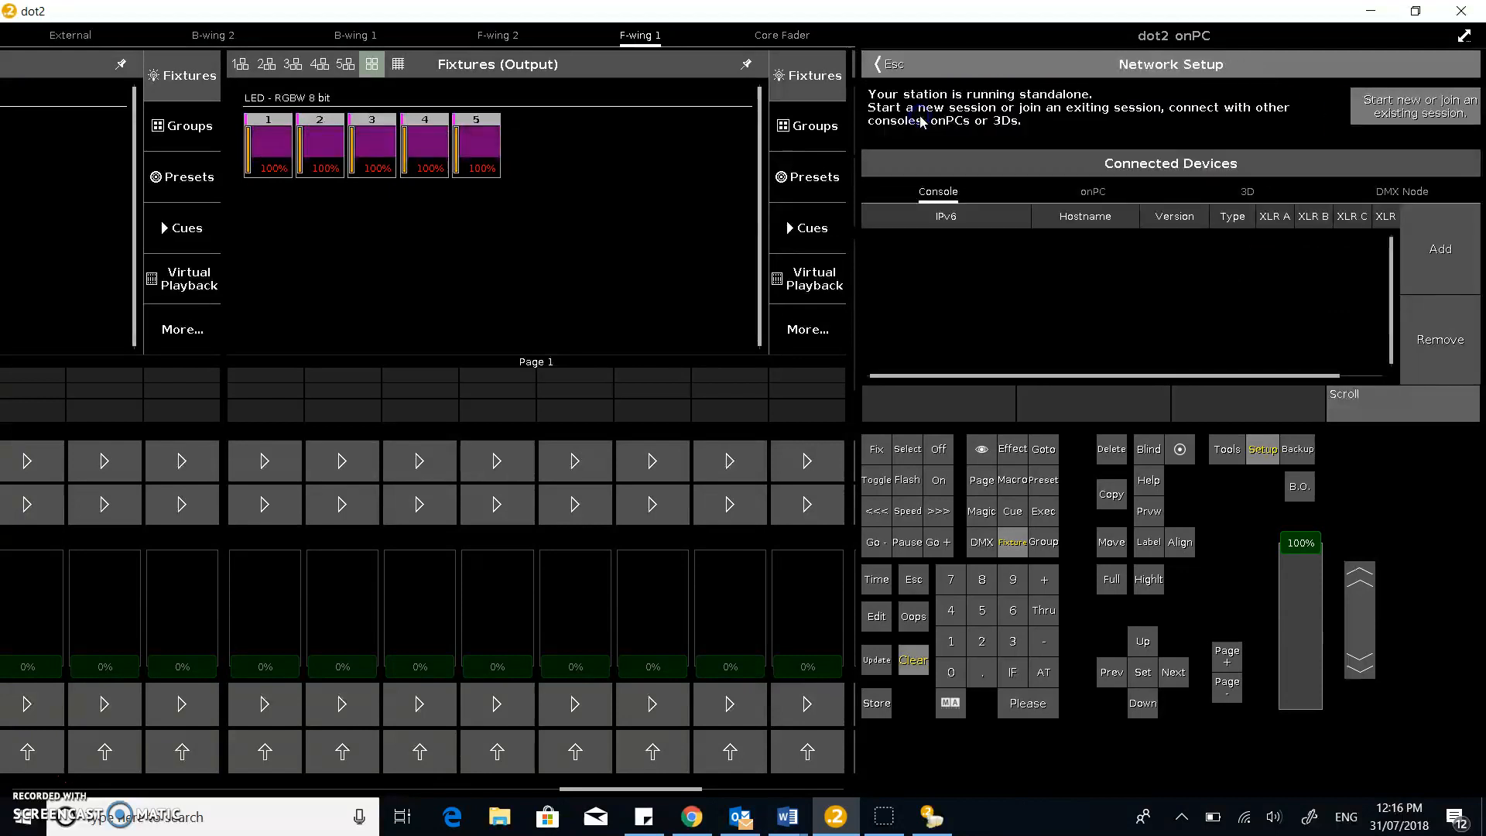
Add the dot2 3D station to session 1 and bring dot2 3D forward
left_click(1441, 249)
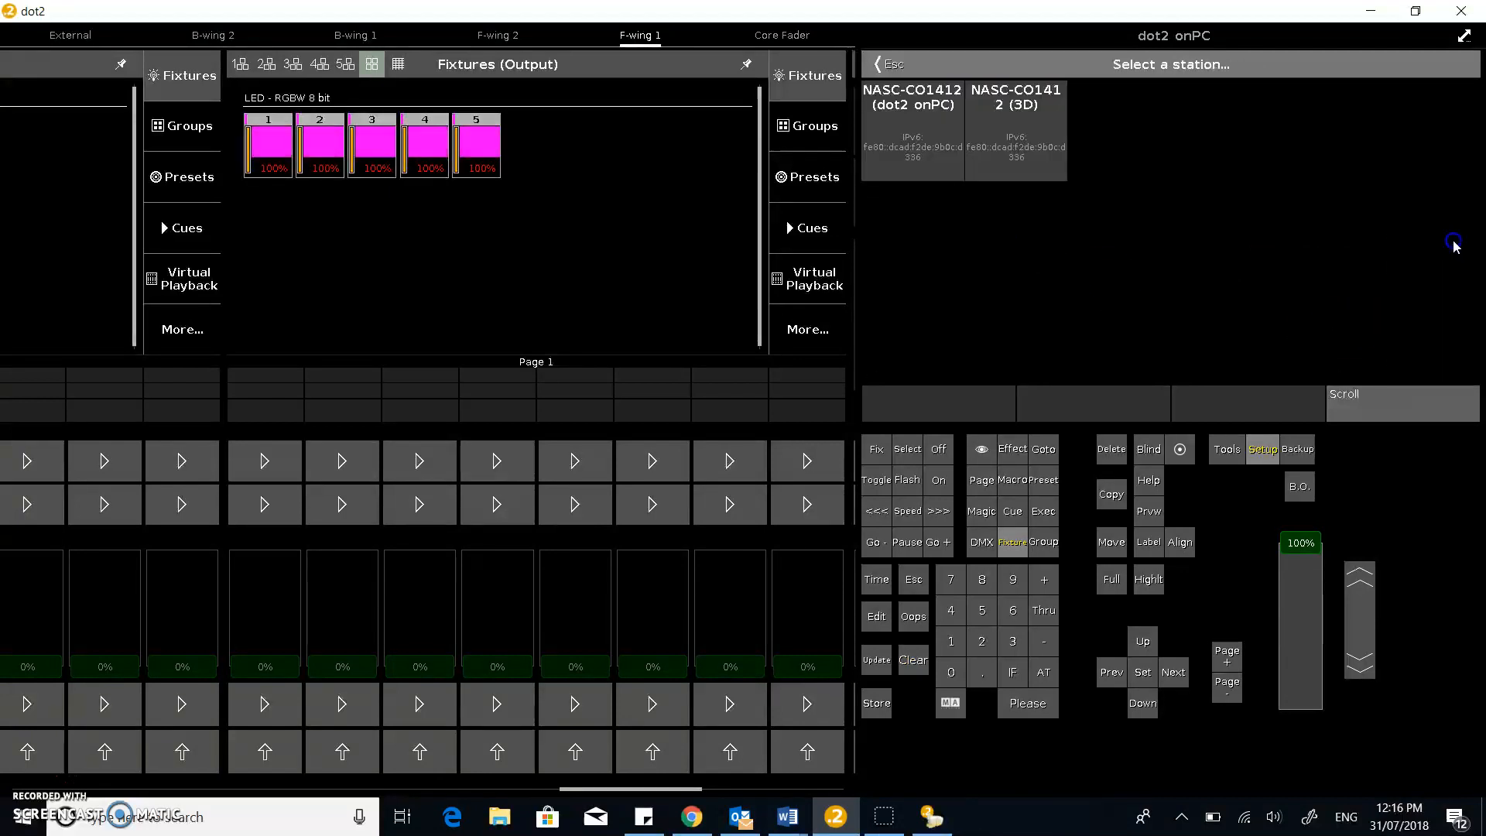
left_click(1021, 116)
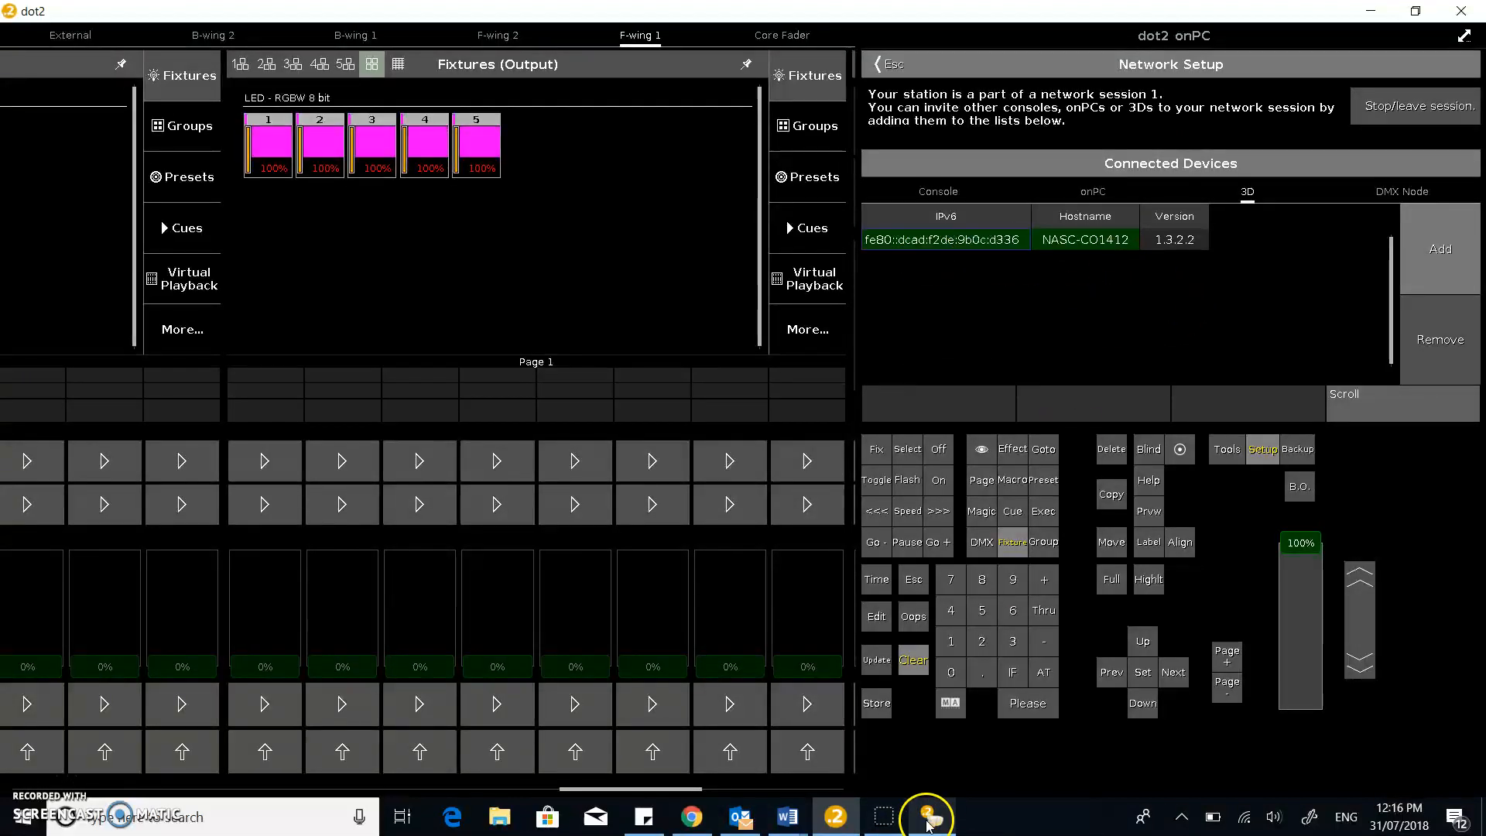
mouse_move(931, 824)
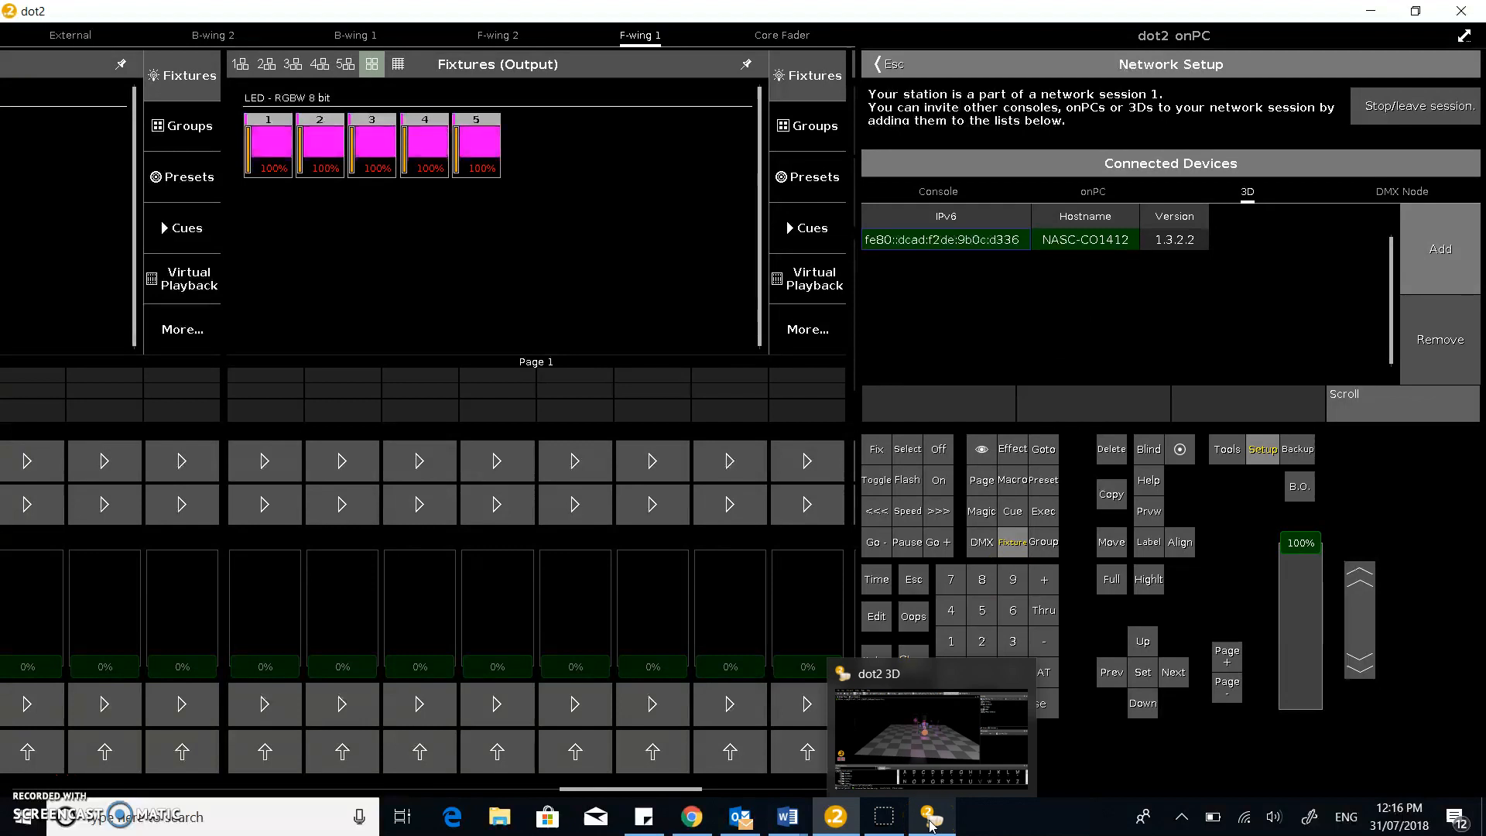
left_click(930, 824)
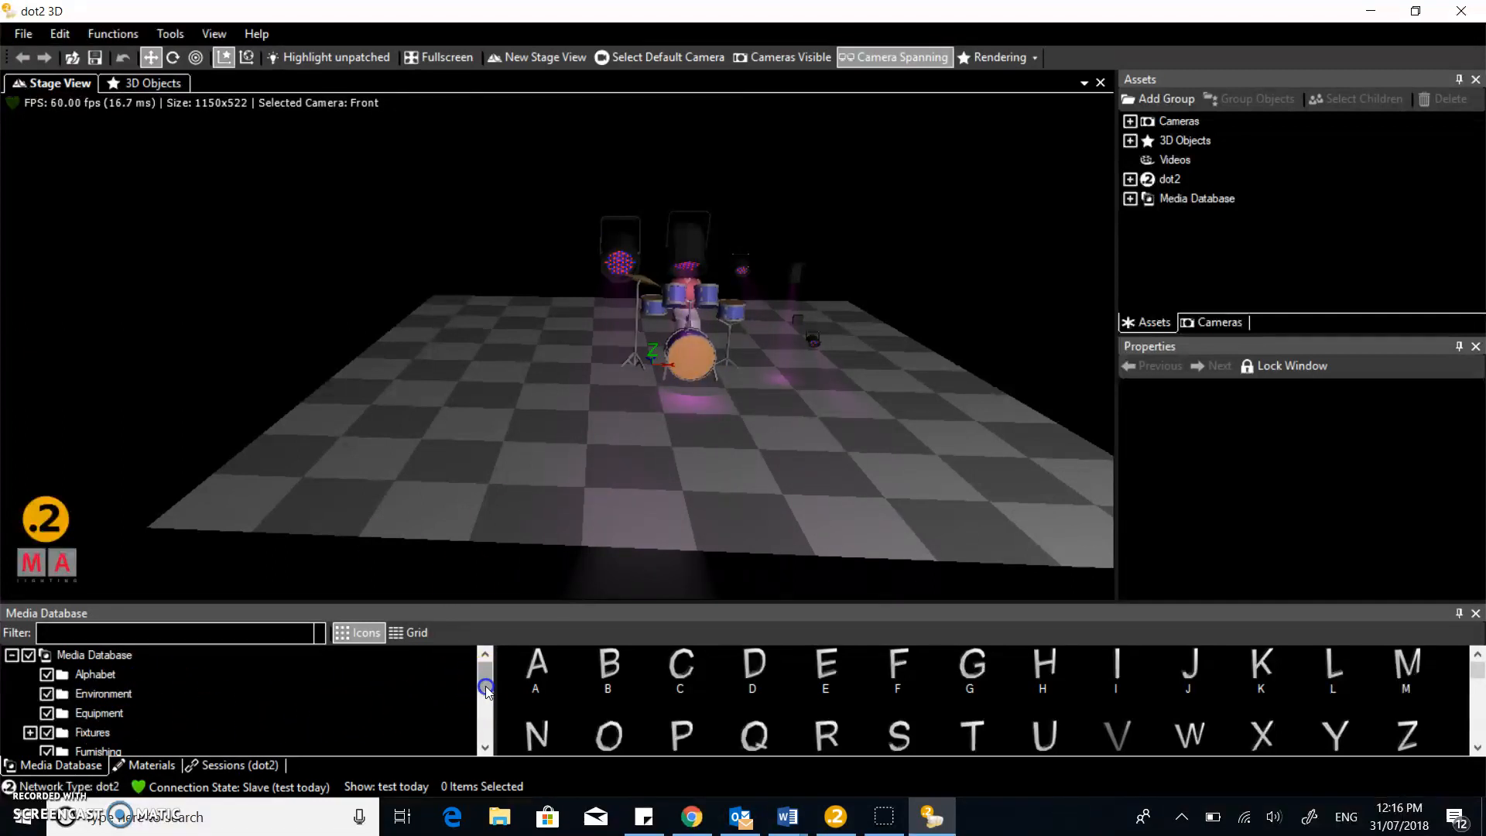
Show the Musicians models in the media library and load fixture RGBW 8 4's properties
left_click_drag(486, 689, 486, 699)
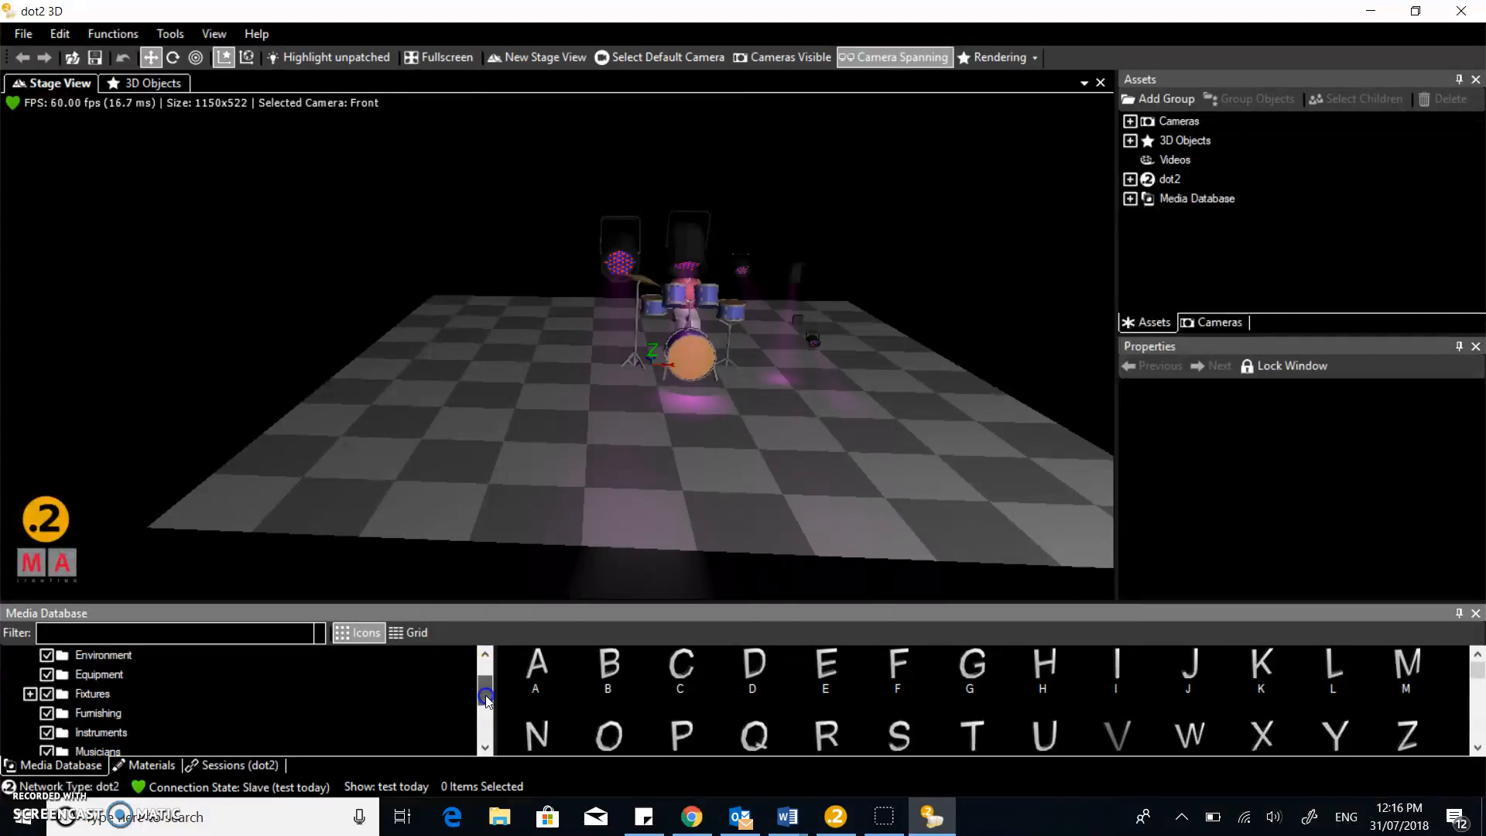
left_click(100, 732)
left_click(99, 750)
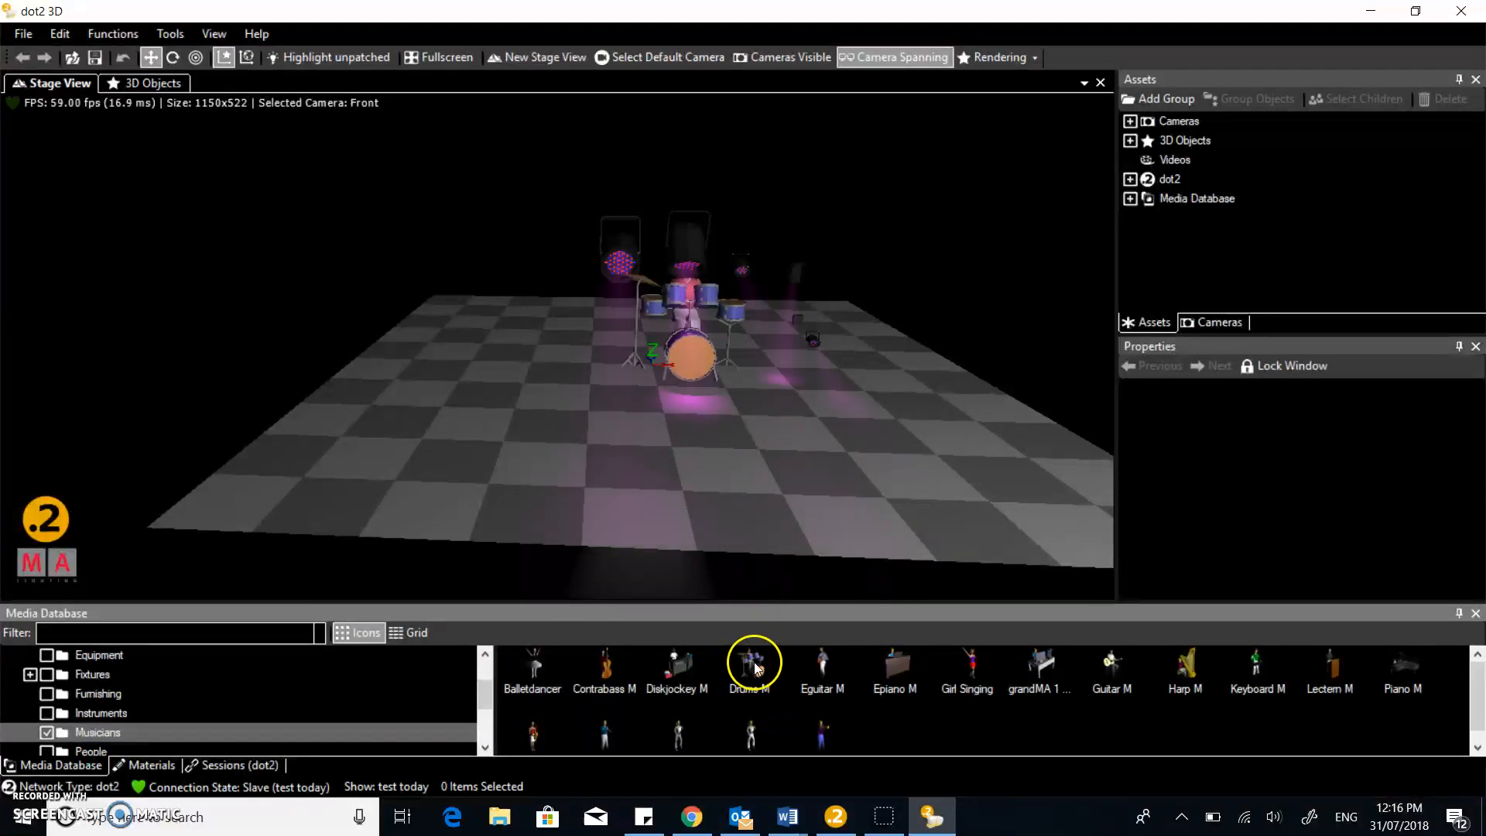
left_click(623, 249)
left_click(690, 244)
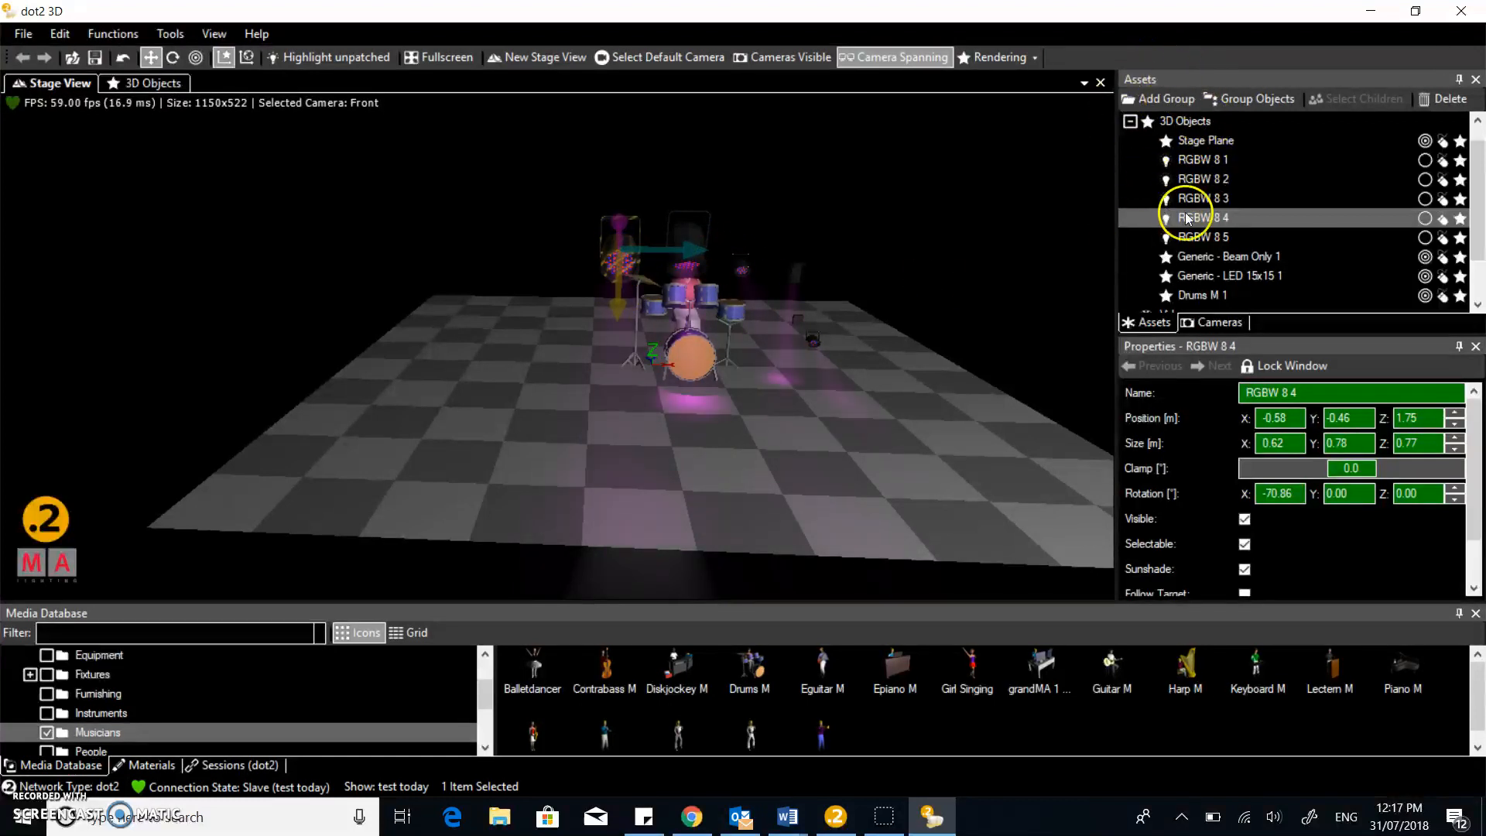
Select fixtures RGBW 8 1 through RGBW 8 5 together in the Assets list
left_click(1218, 142)
left_click(1217, 158)
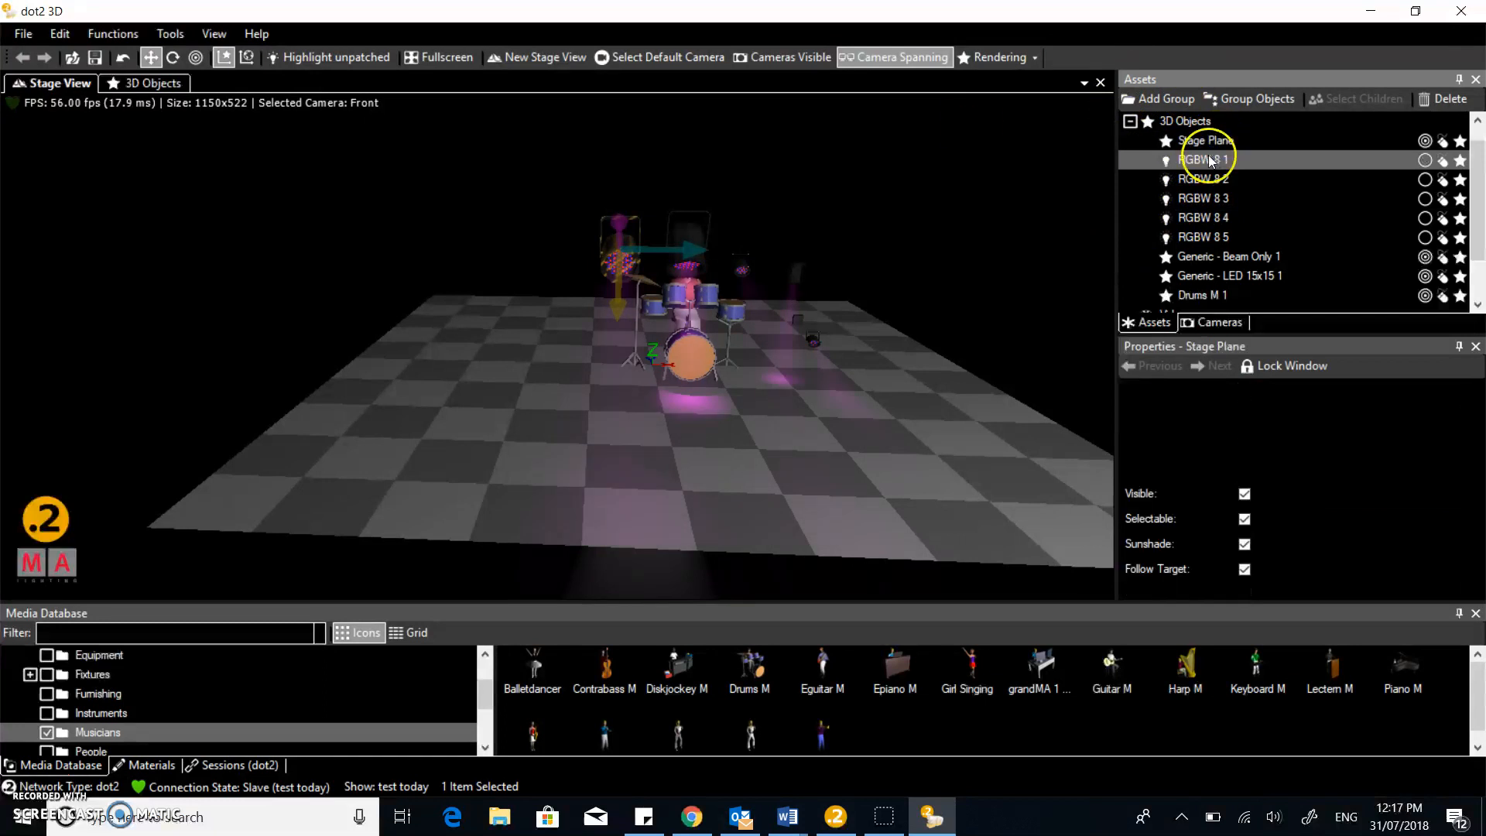
left_click(1221, 234, "shift")
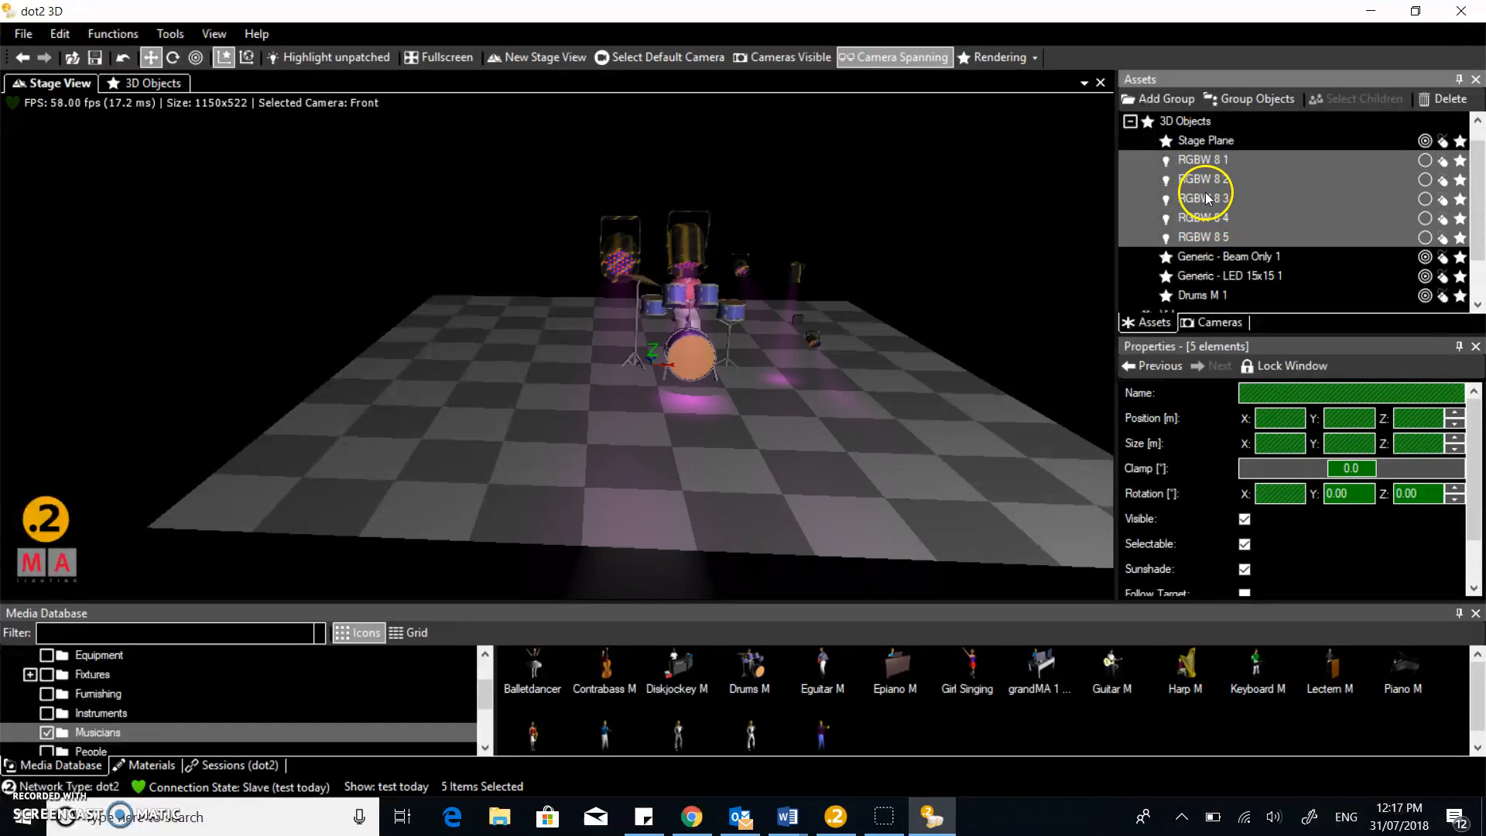
Change the five fixtures' 3D model to Generic - LED PAR (short)
right_click(1205, 192)
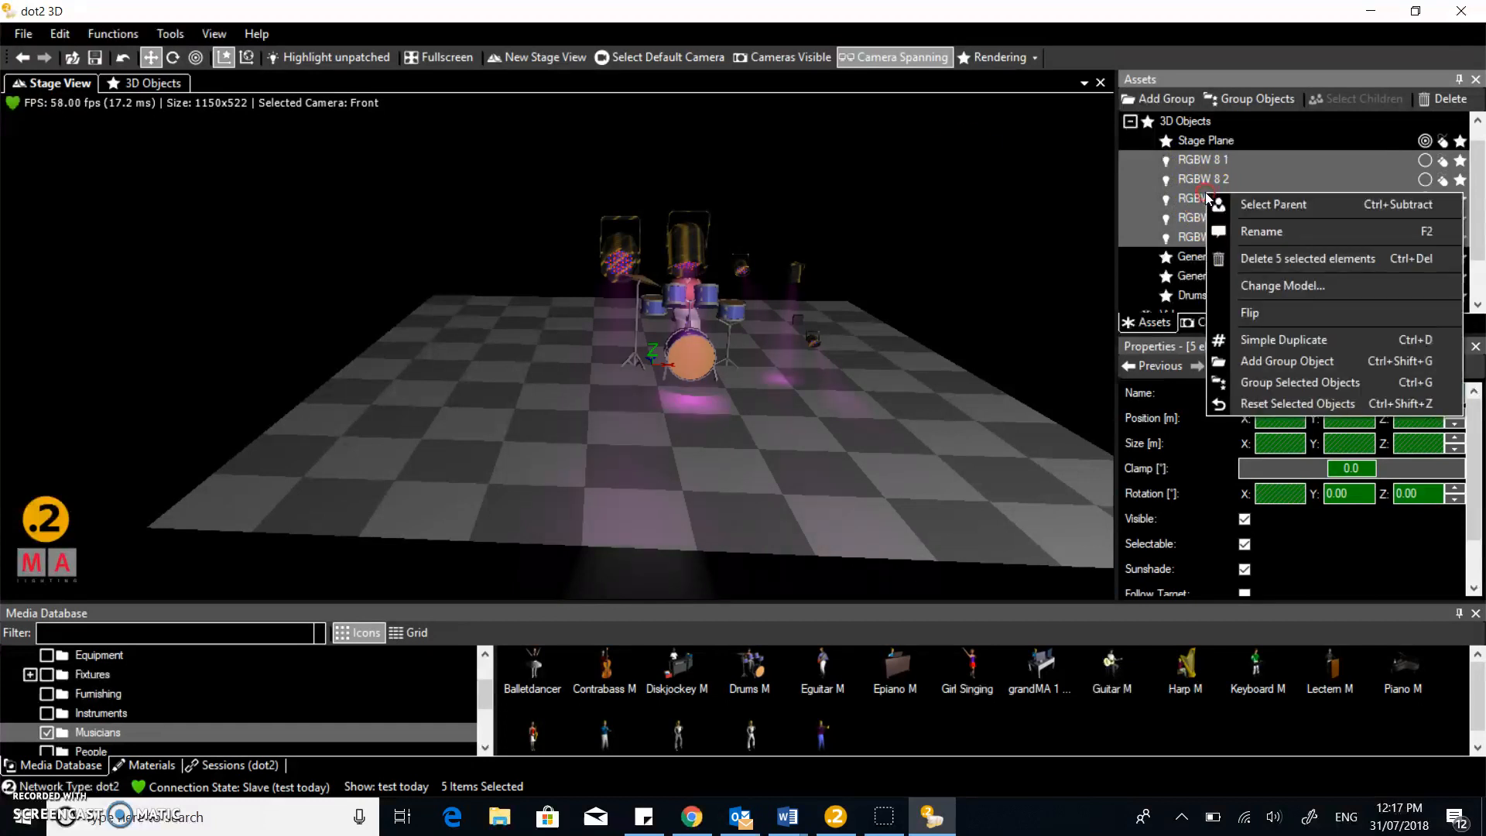
left_click(1261, 286)
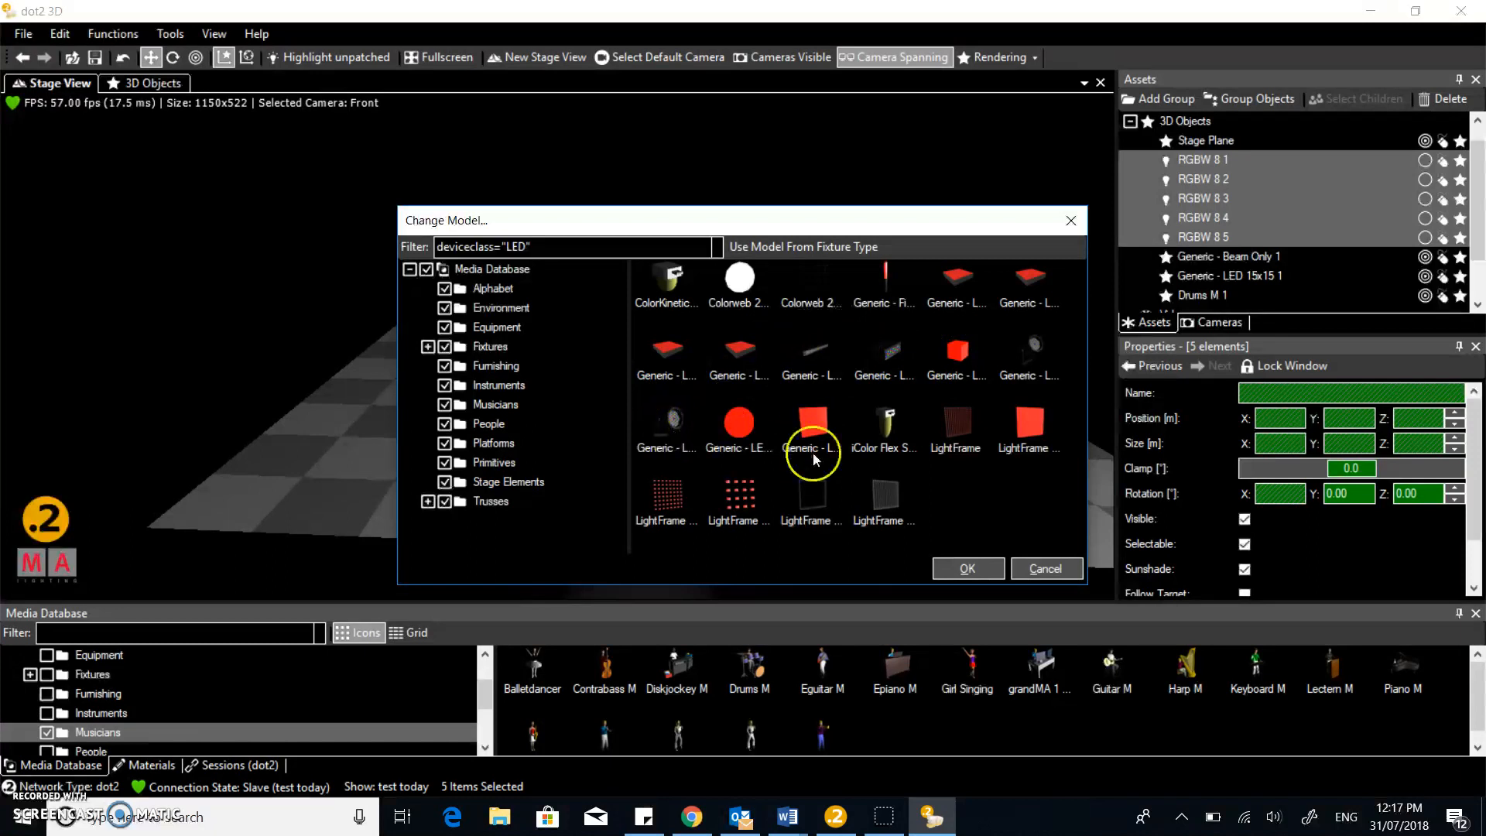
left_click(684, 454)
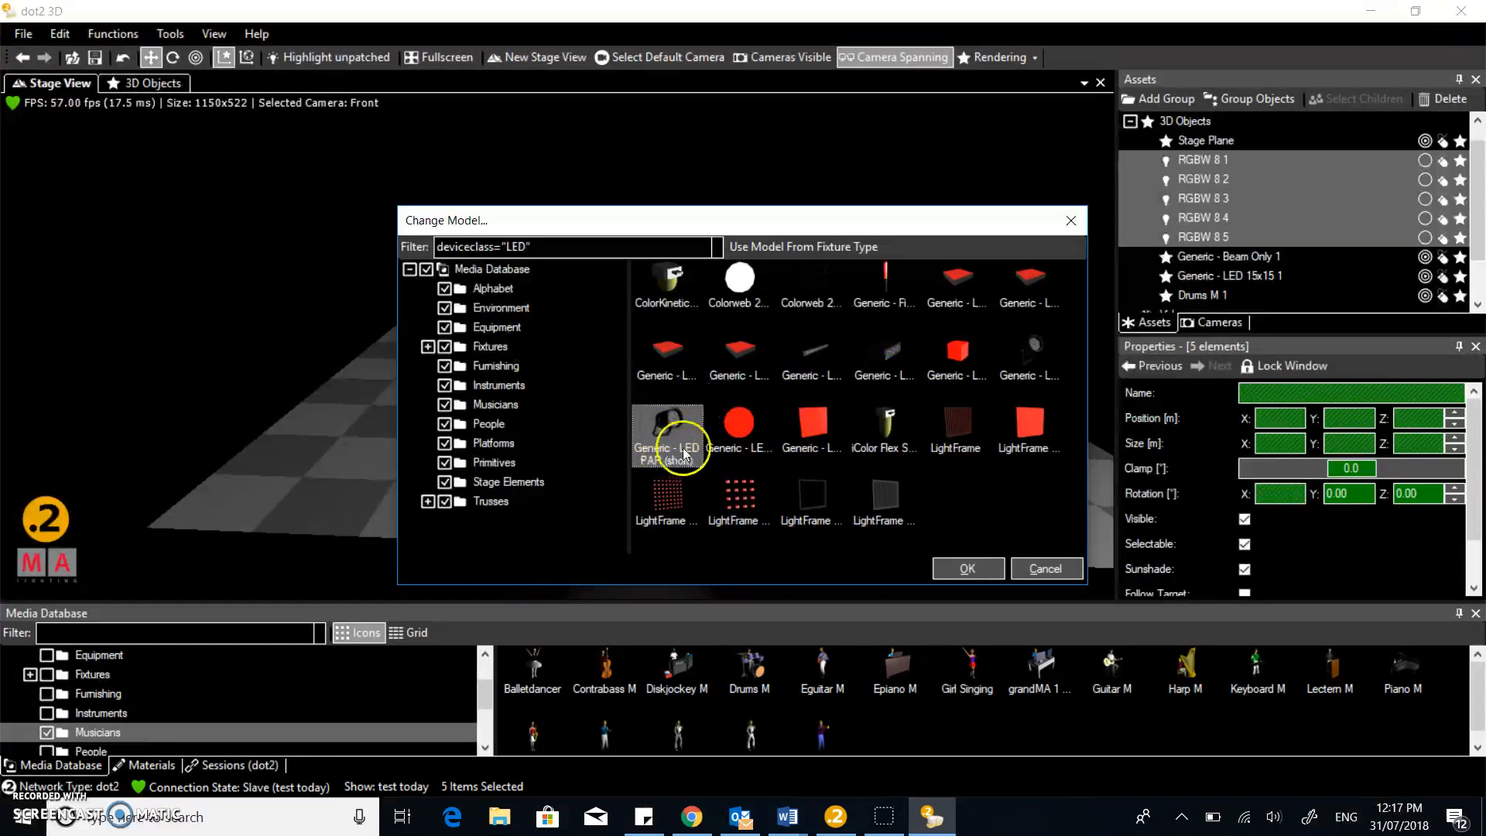
left_click(1009, 347)
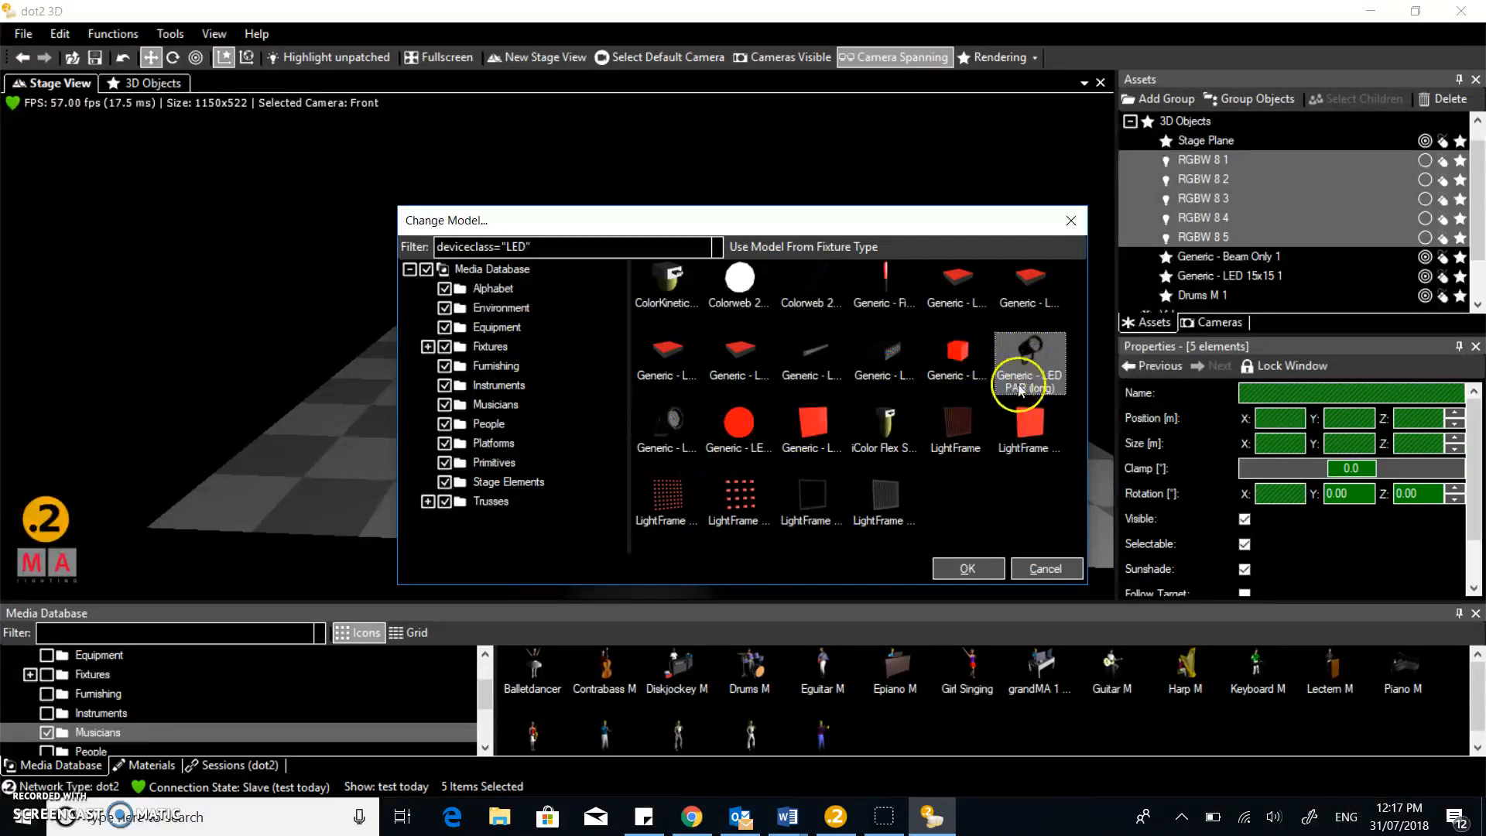
left_click(670, 422)
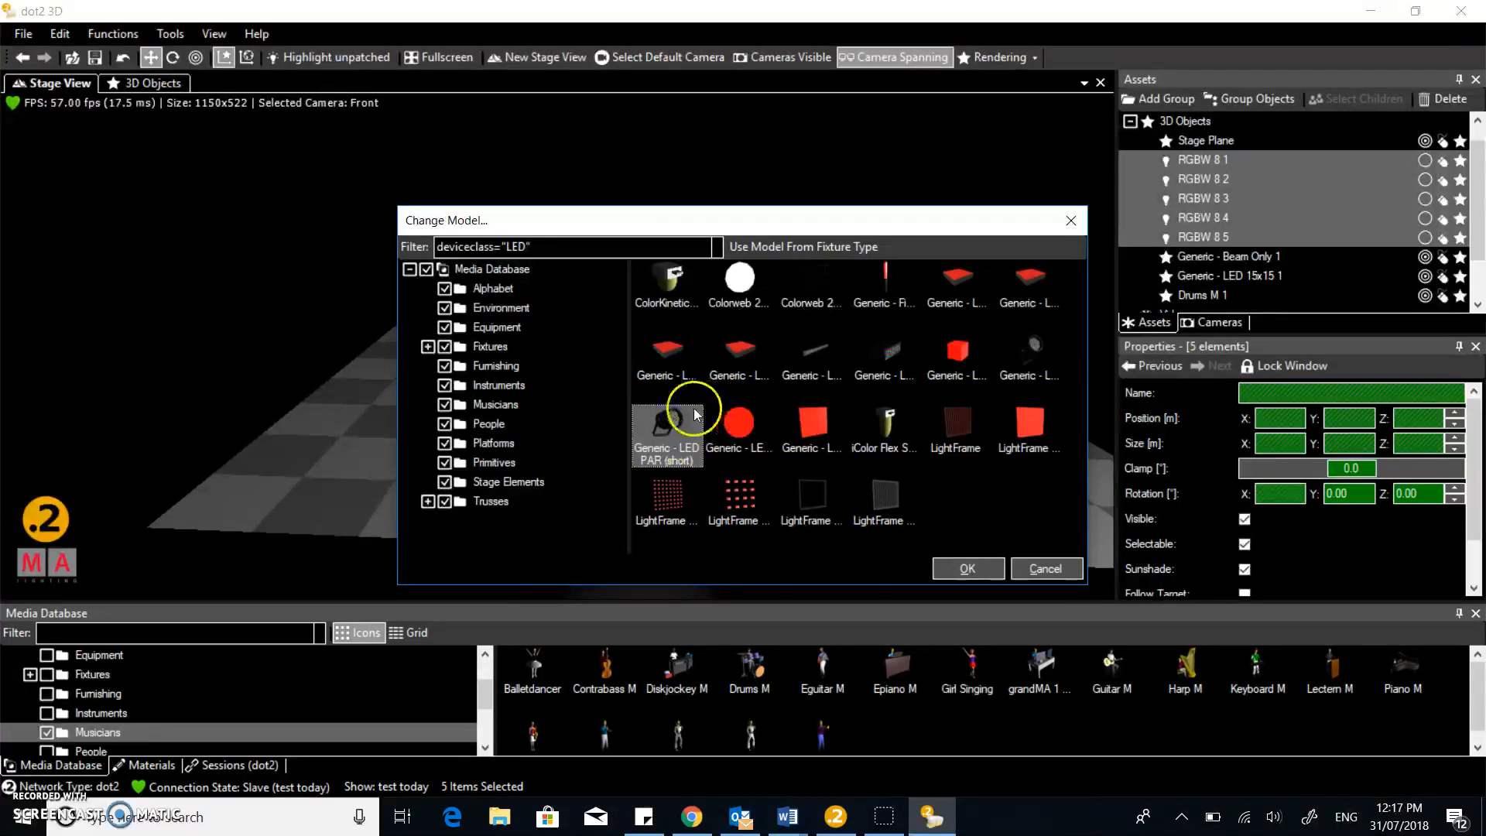
left_click(967, 568)
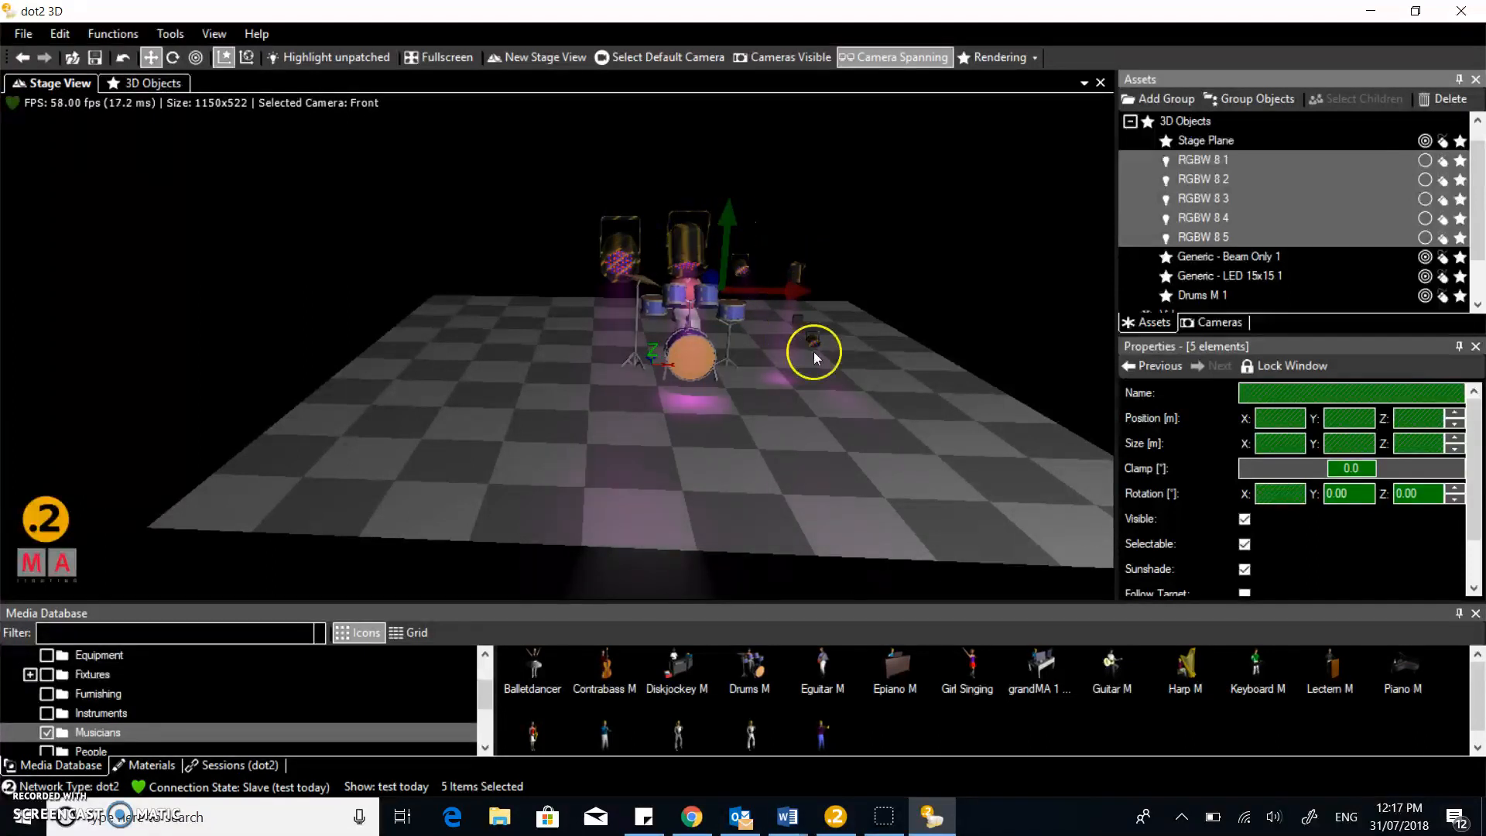
Move RGBW 8 4 left to X -1.86 and tilt it to X rotation -44.51°
left_click(1199, 218)
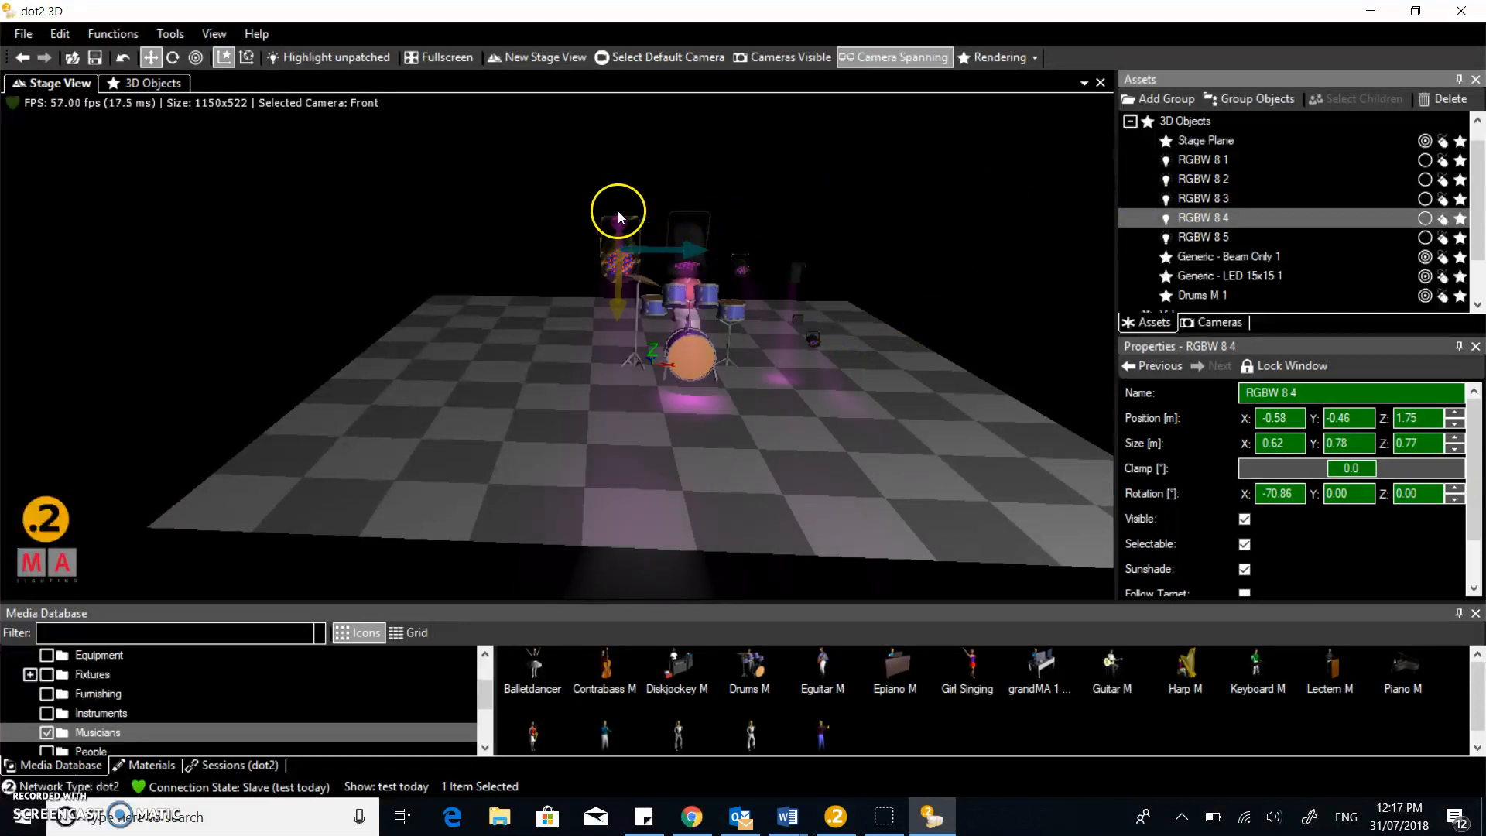
left_click_drag(690, 248, 575, 295)
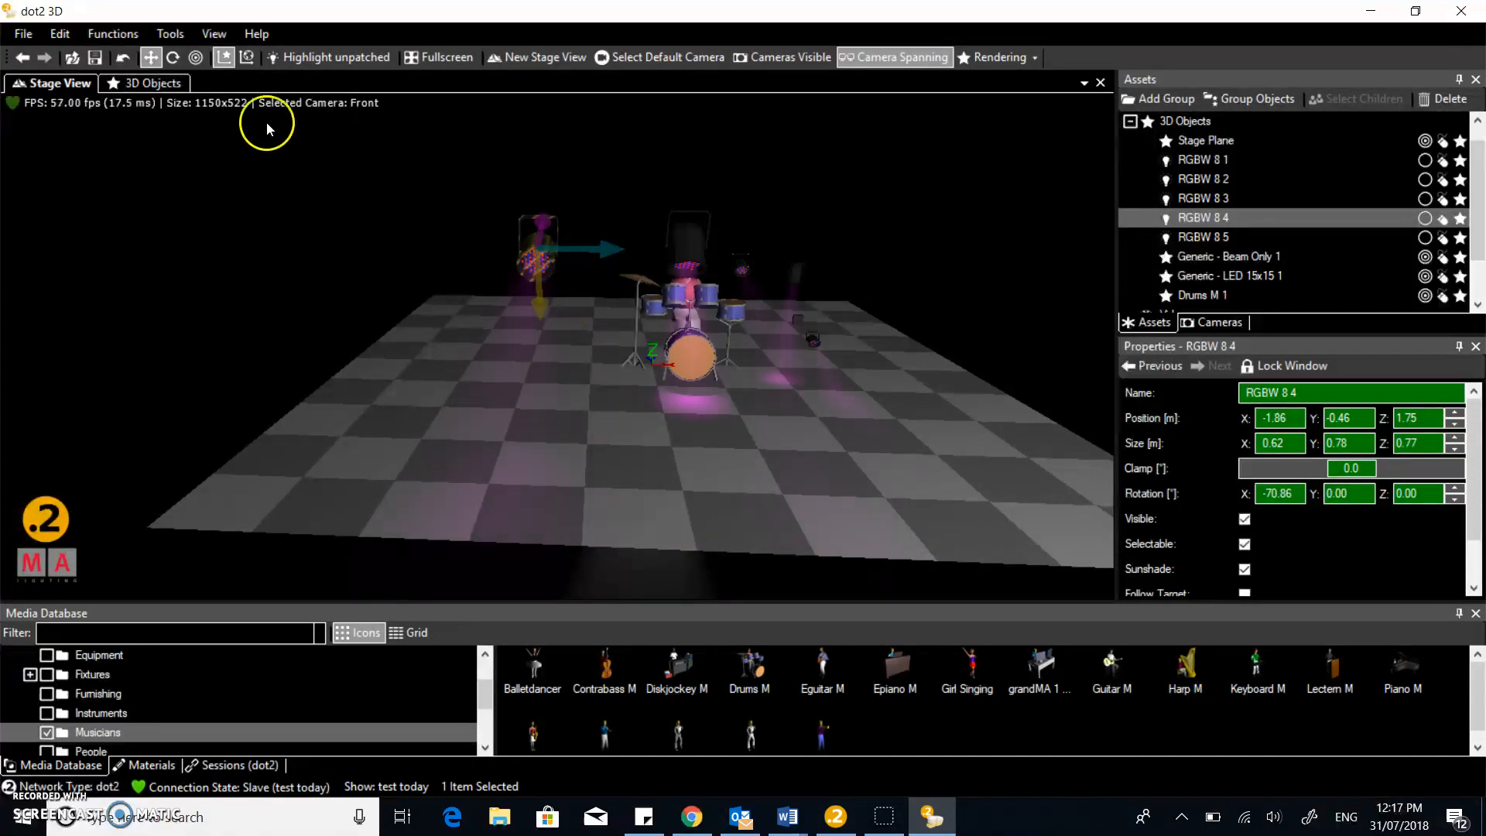
left_click(174, 61)
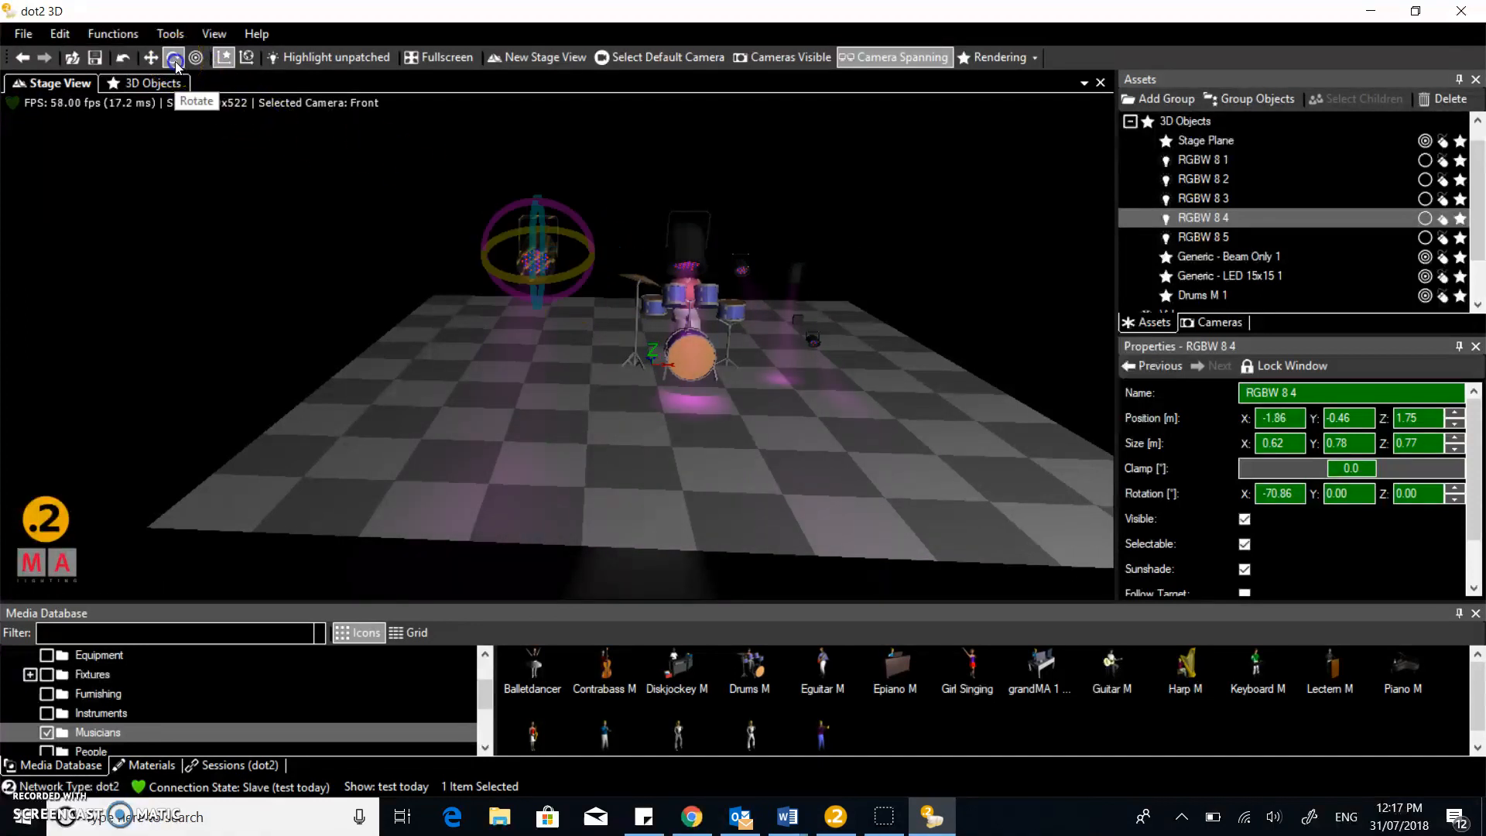
left_click_drag(531, 226, 540, 248)
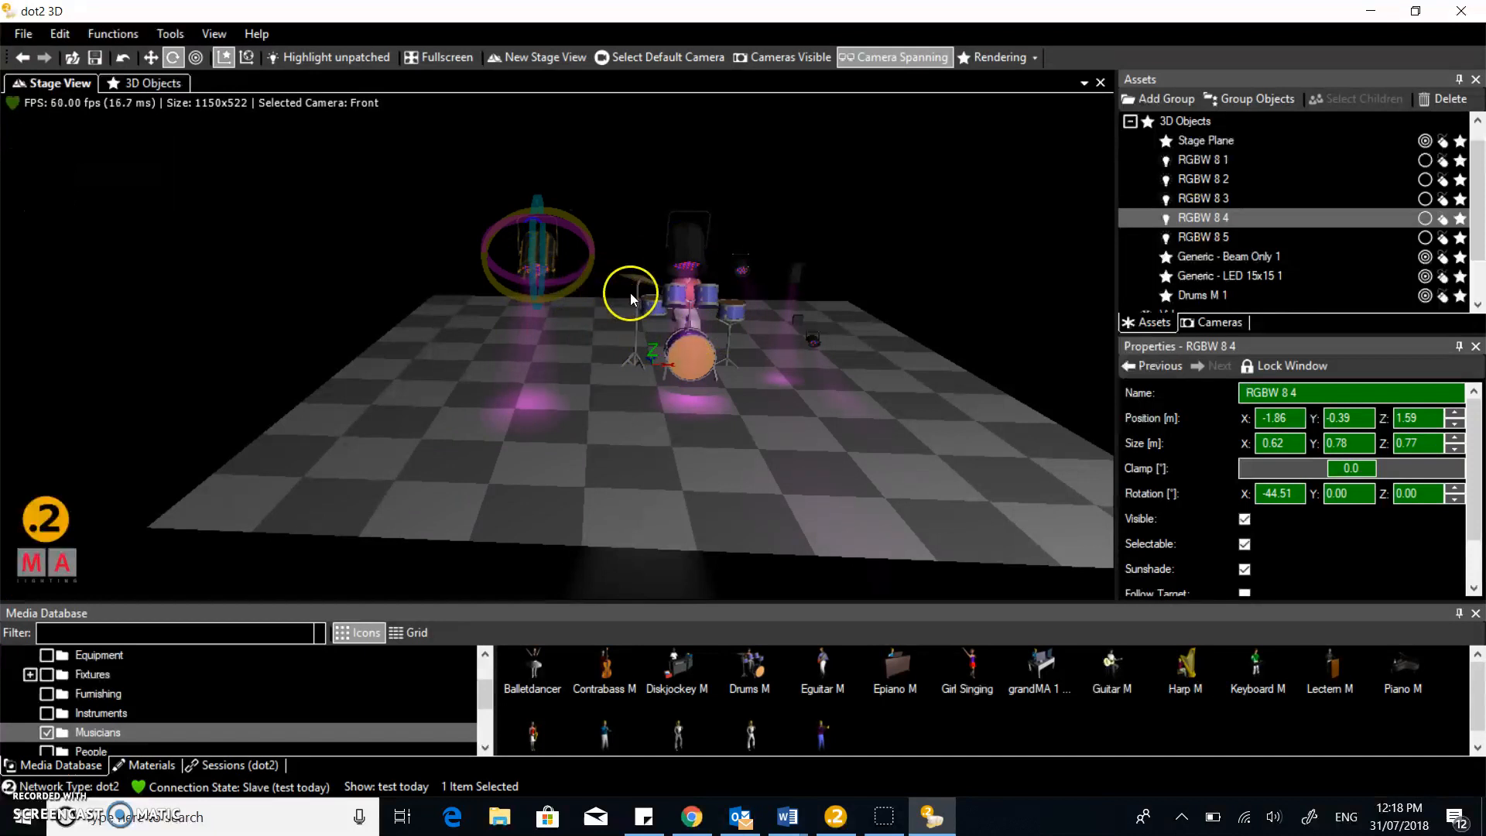
Move, pan, orbit and zoom the camera for a closer, higher view over the drum kit
left_click_drag(578, 352, 575, 349)
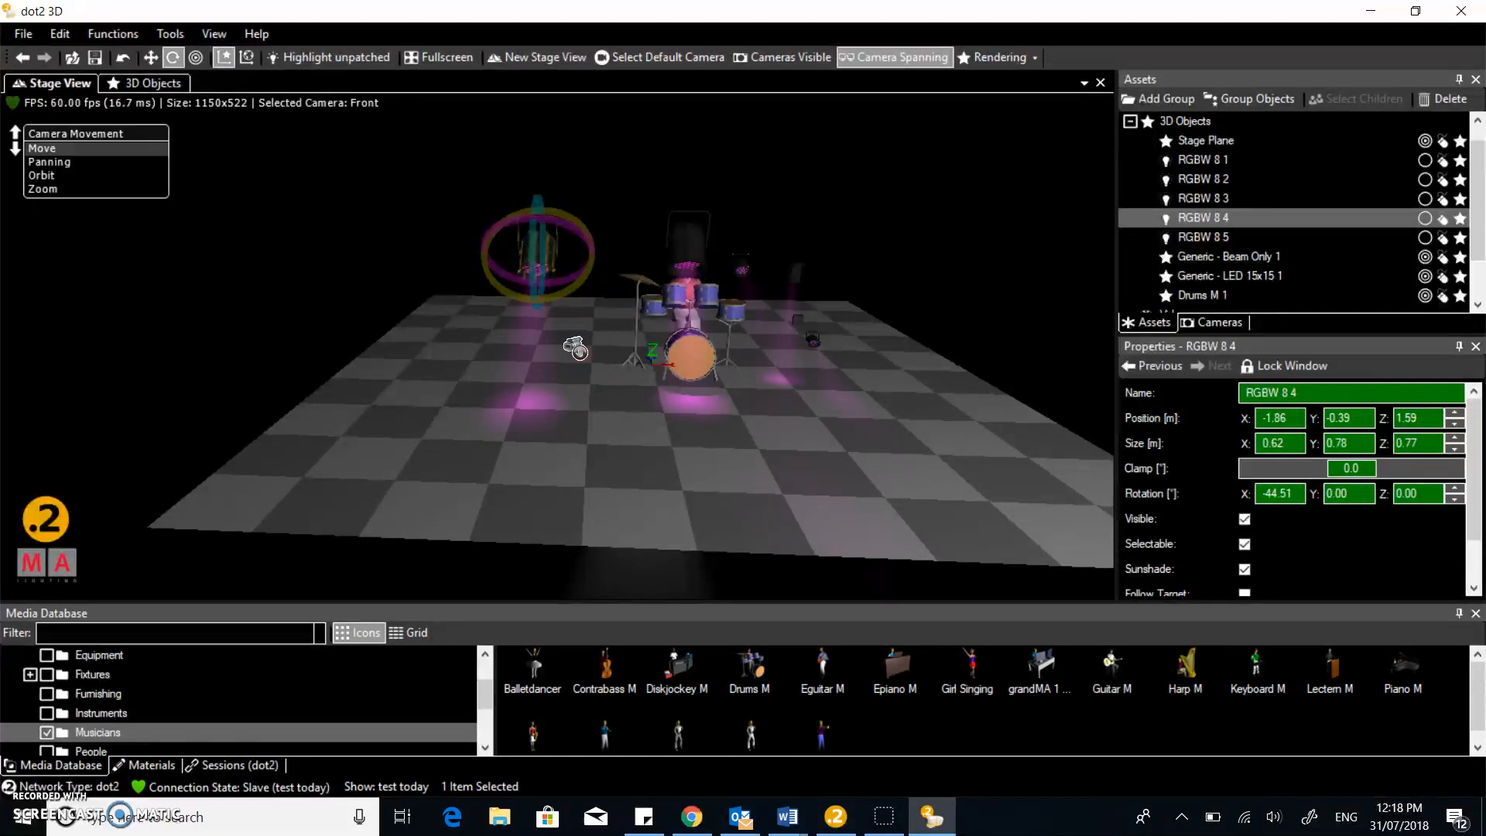
left_click(575, 349)
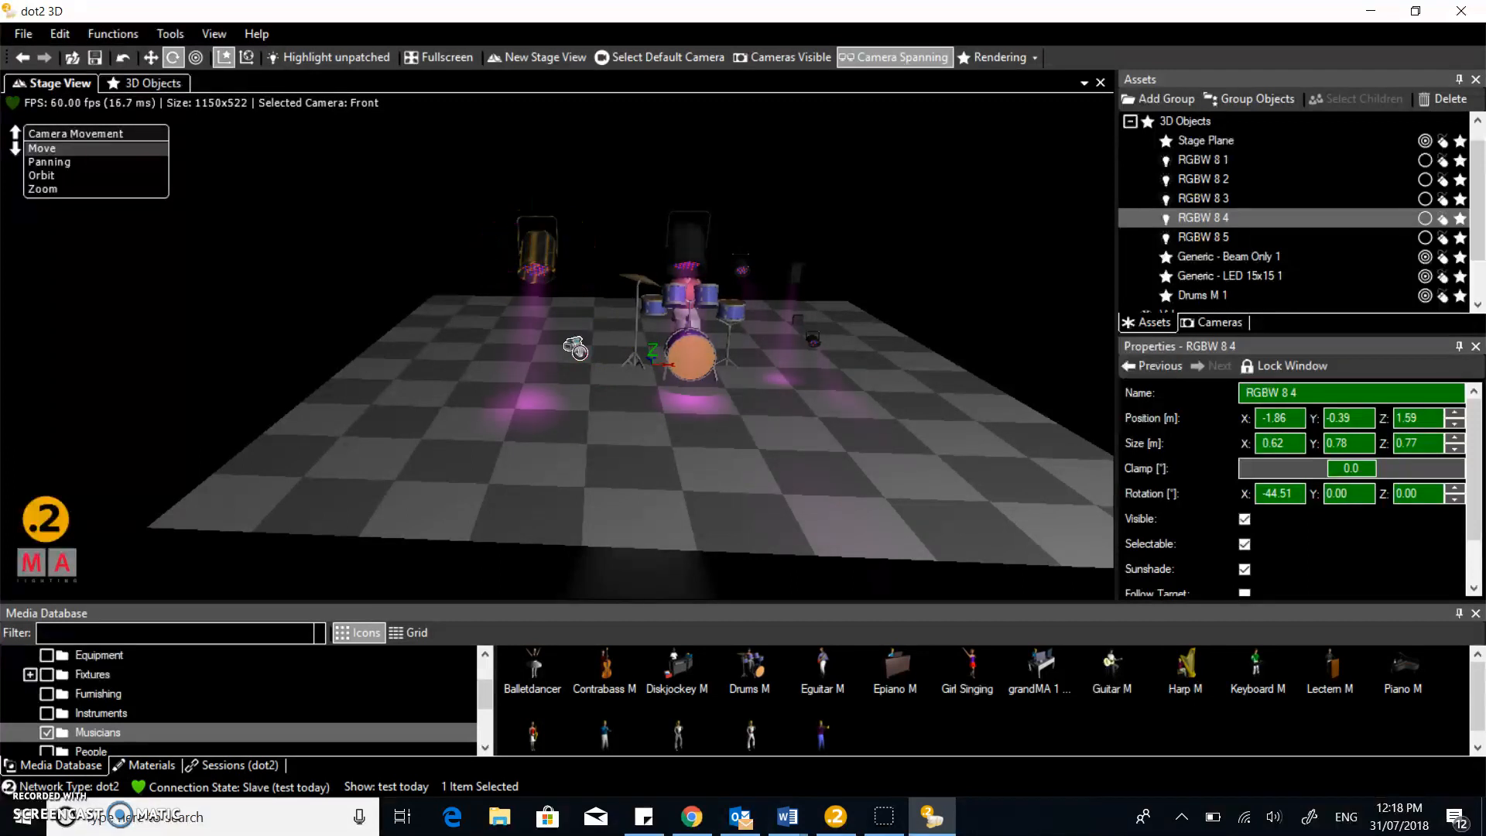
right_click_drag(586, 346, 517, 377)
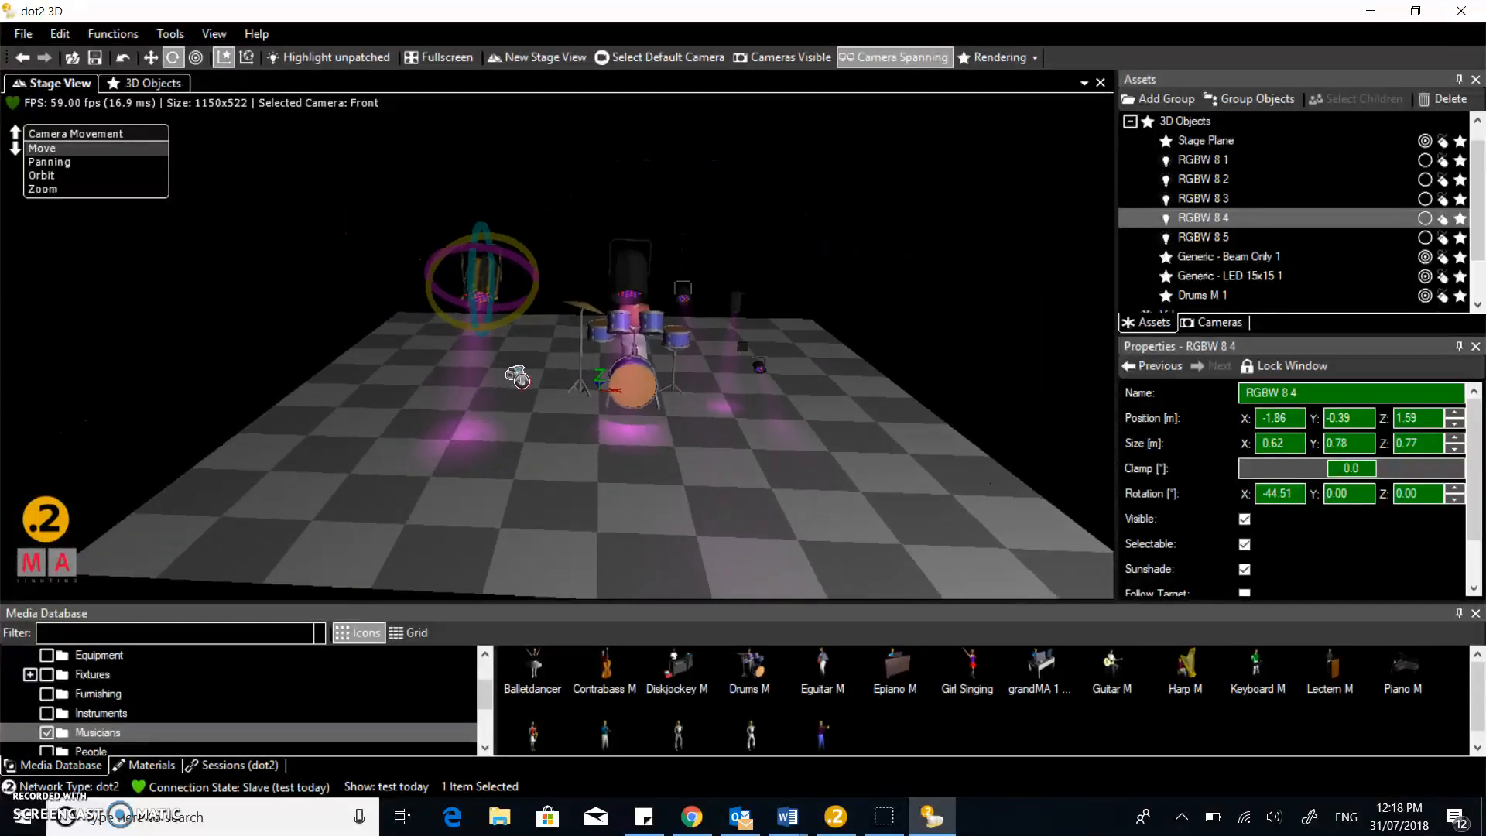
middle_click_drag(517, 377, 507, 348)
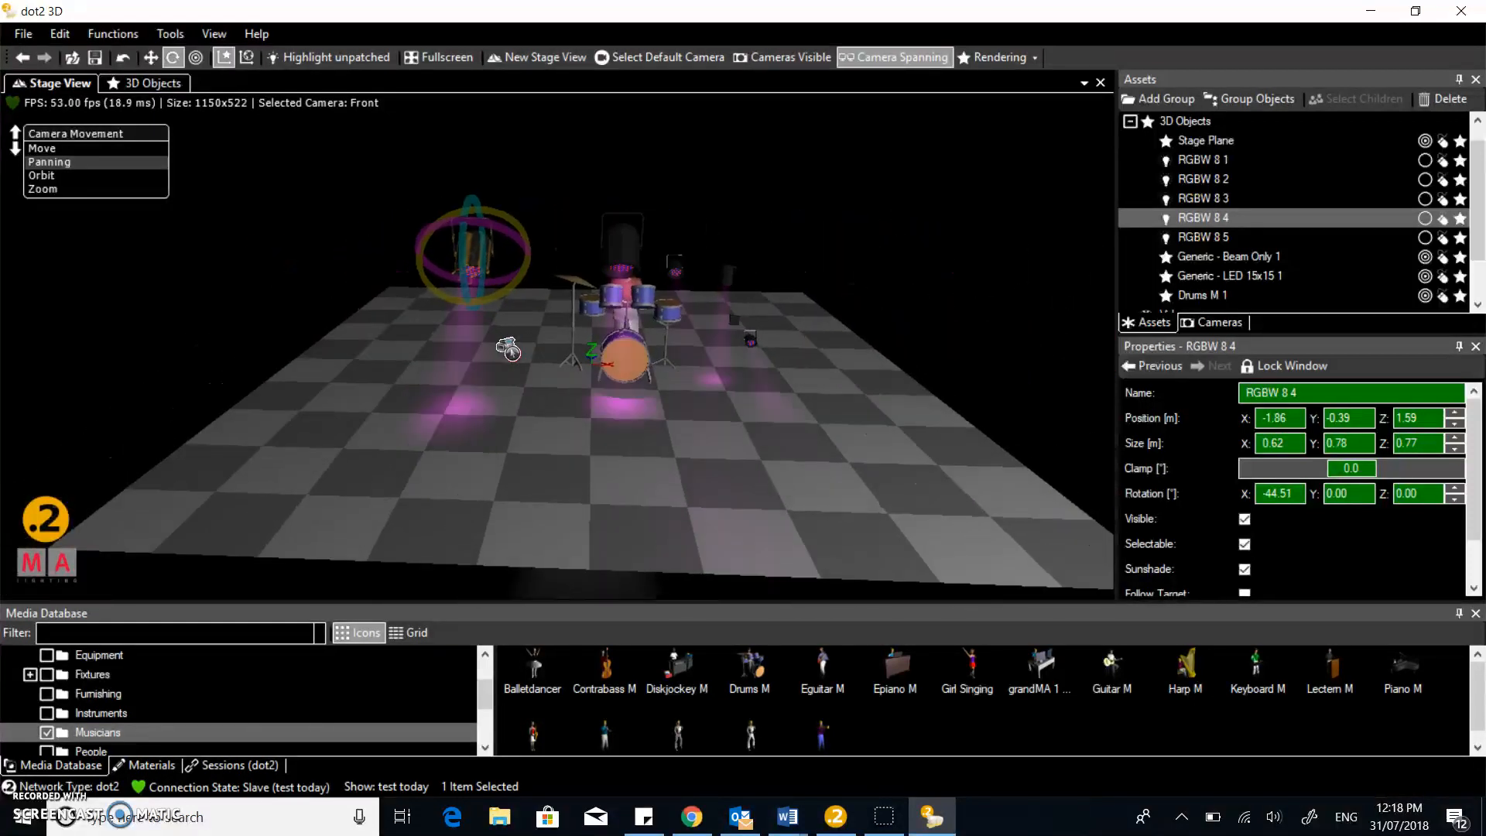
scroll(508, 348, "down", 1)
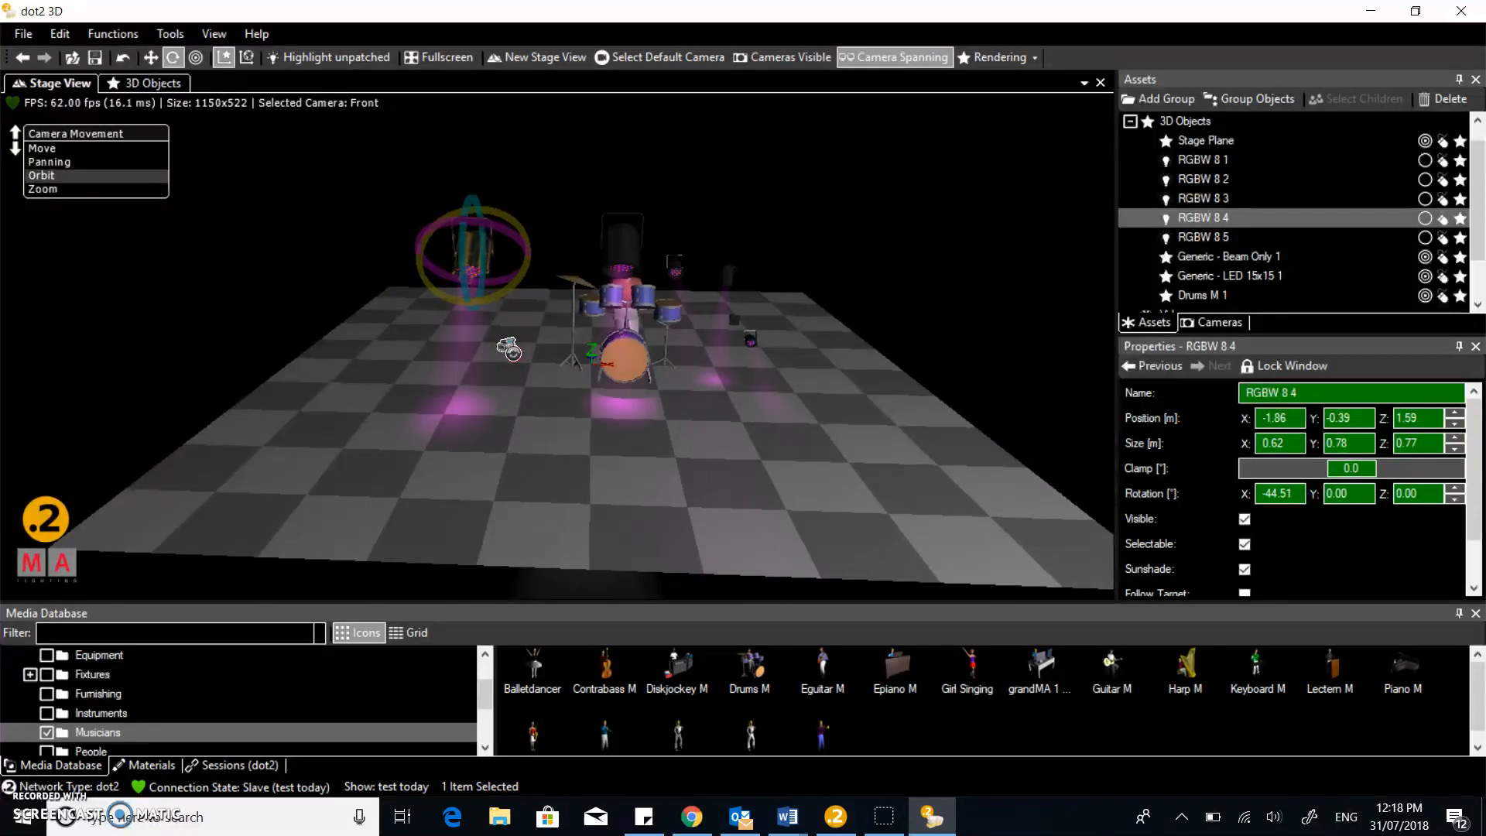
middle_click_drag(508, 349, 508, 350)
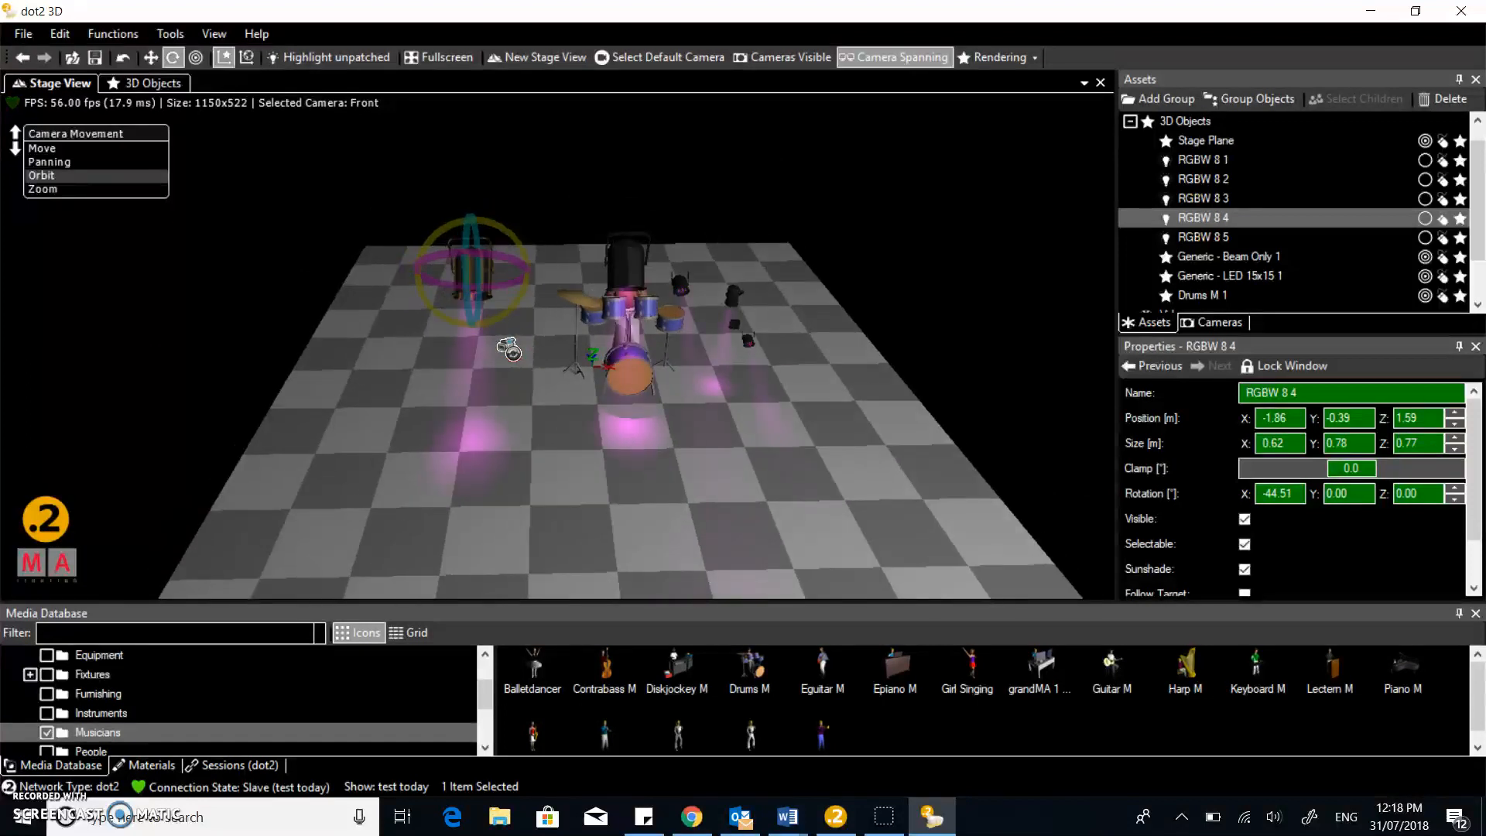
scroll(509, 350, "down", 1)
right_click_drag(509, 350, 513, 354)
scroll(521, 354, "up", 4)
scroll(518, 348, "down", 6)
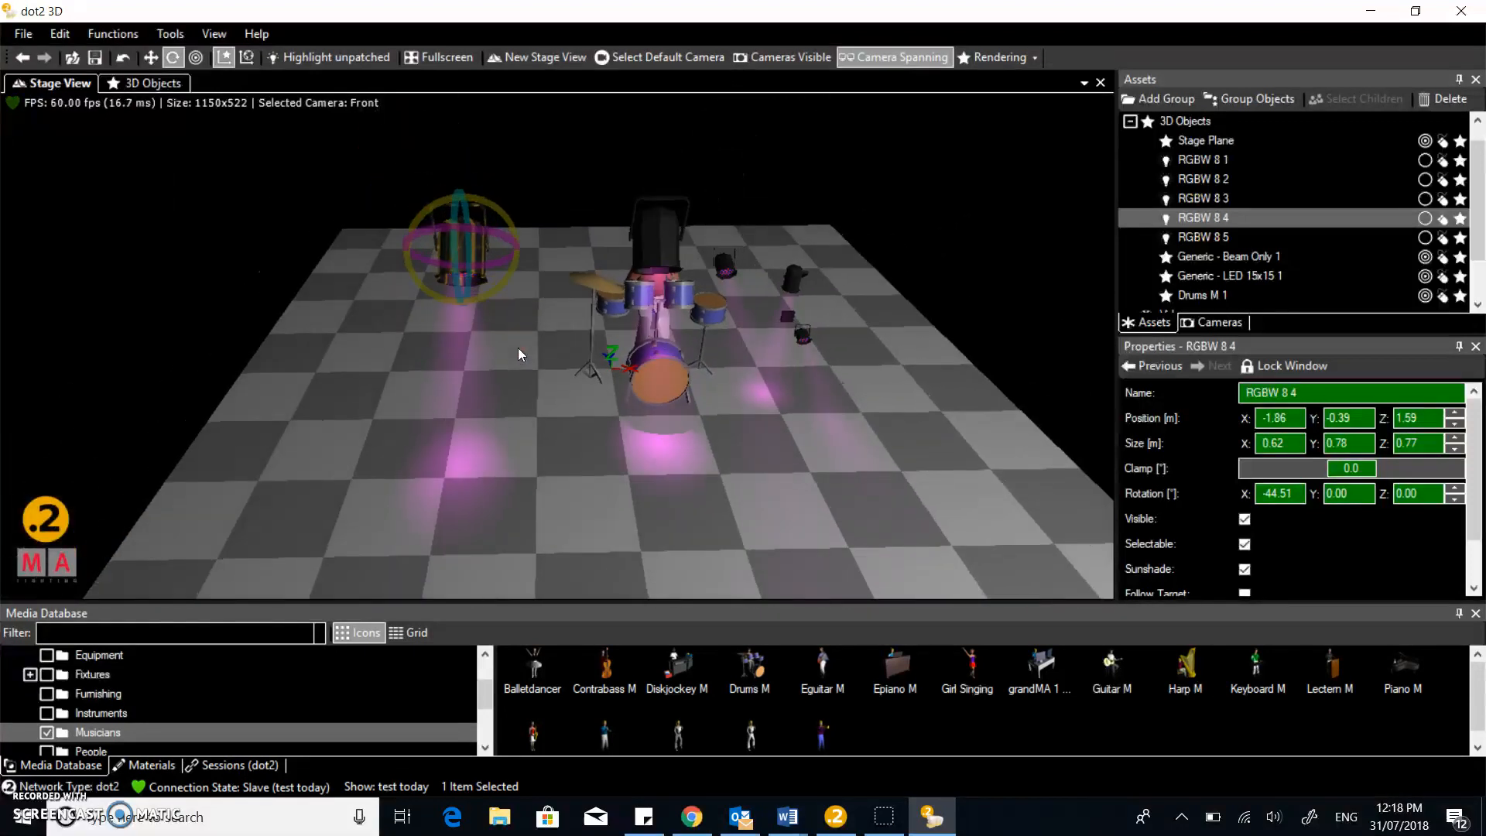
scroll(518, 348, "up", 3)
scroll(518, 347, "down", 2)
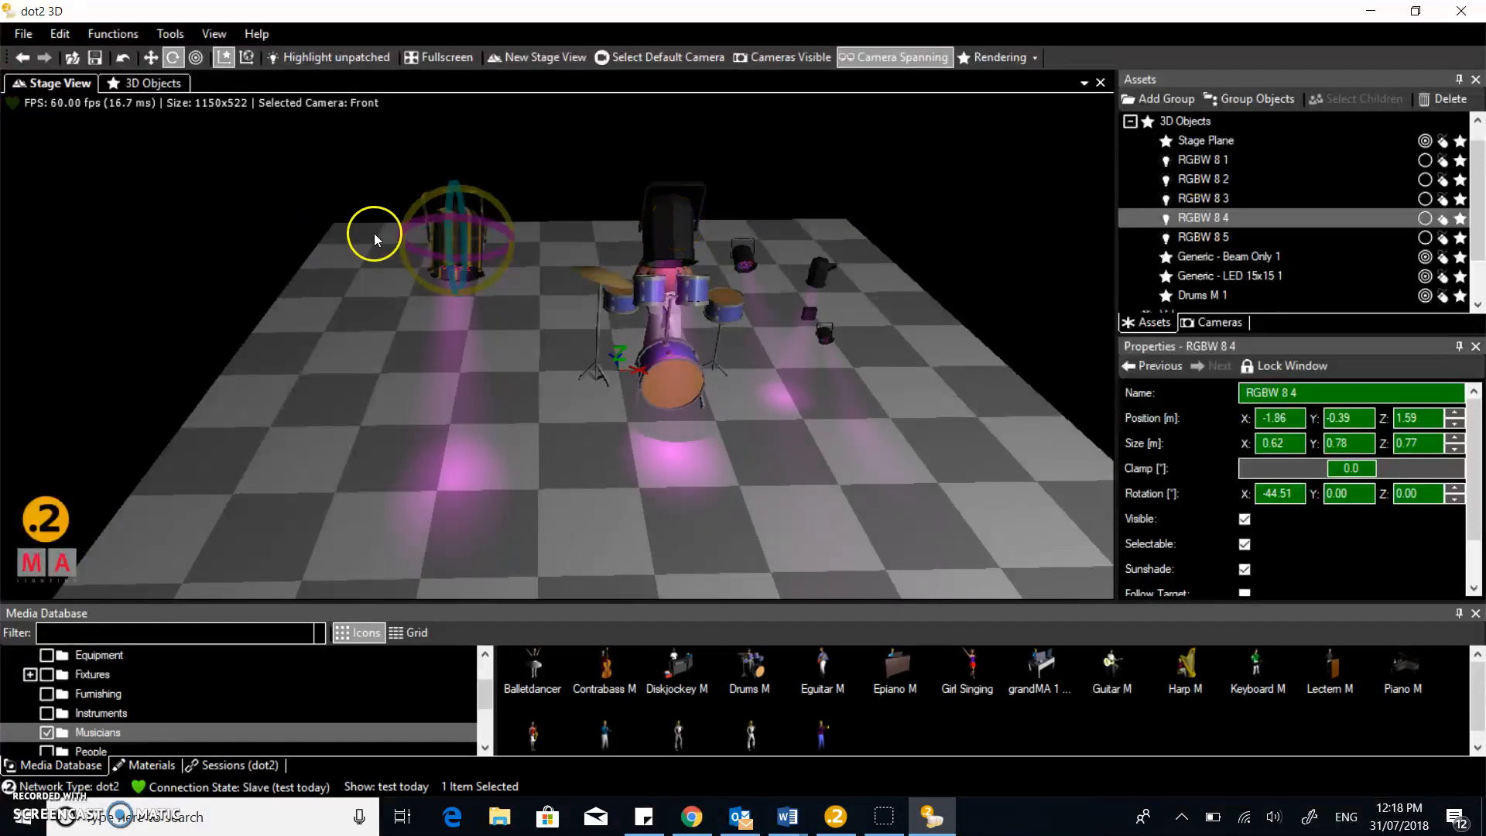
Select fixture RGBW 8 5 and zoom in on the floor light right of the drums
left_click(676, 229)
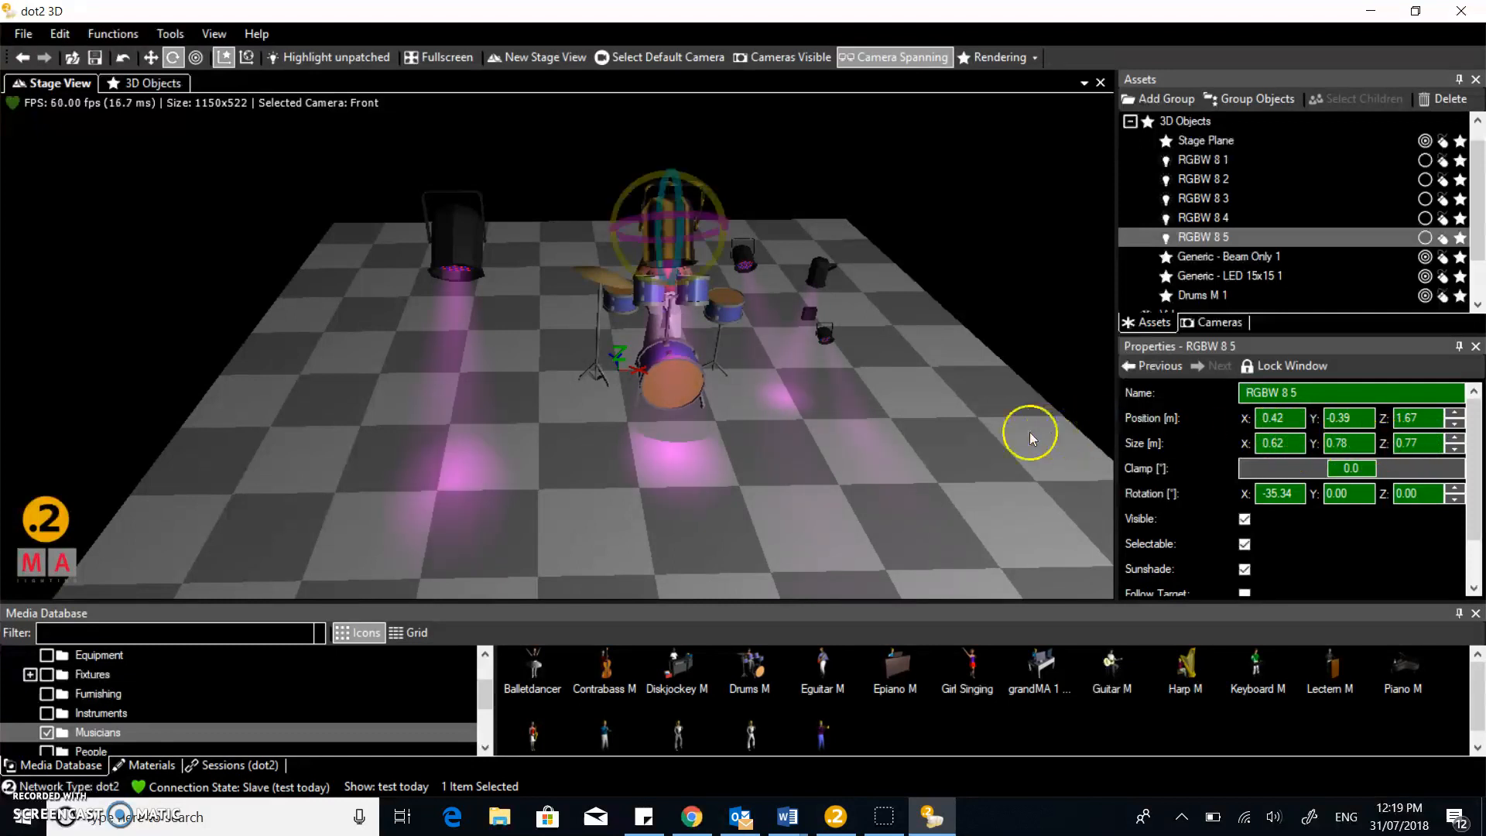
scroll(832, 342, "up", 5)
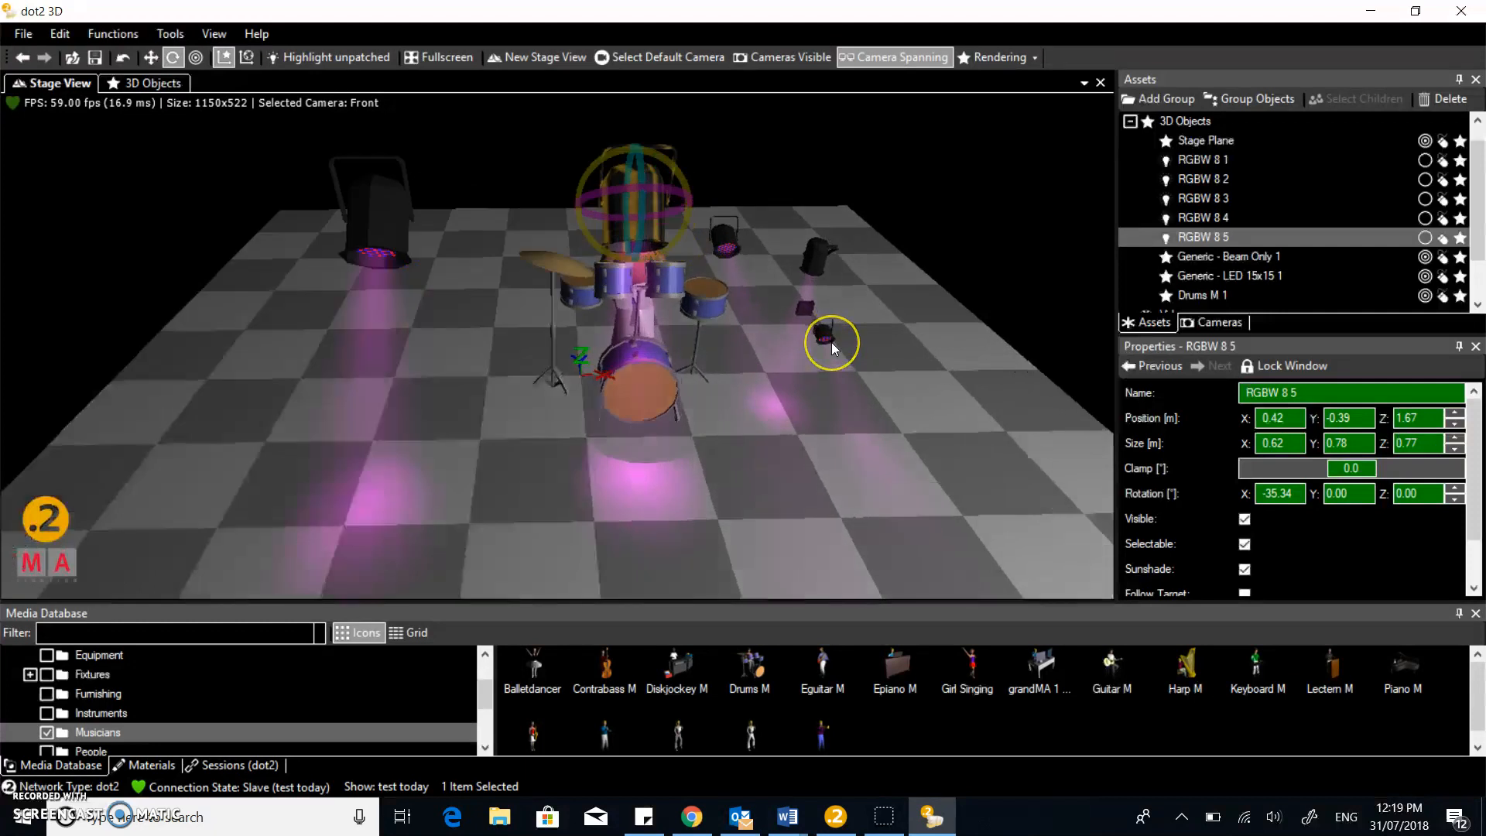
scroll(831, 342, "down", 5)
scroll(831, 342, "up", 2)
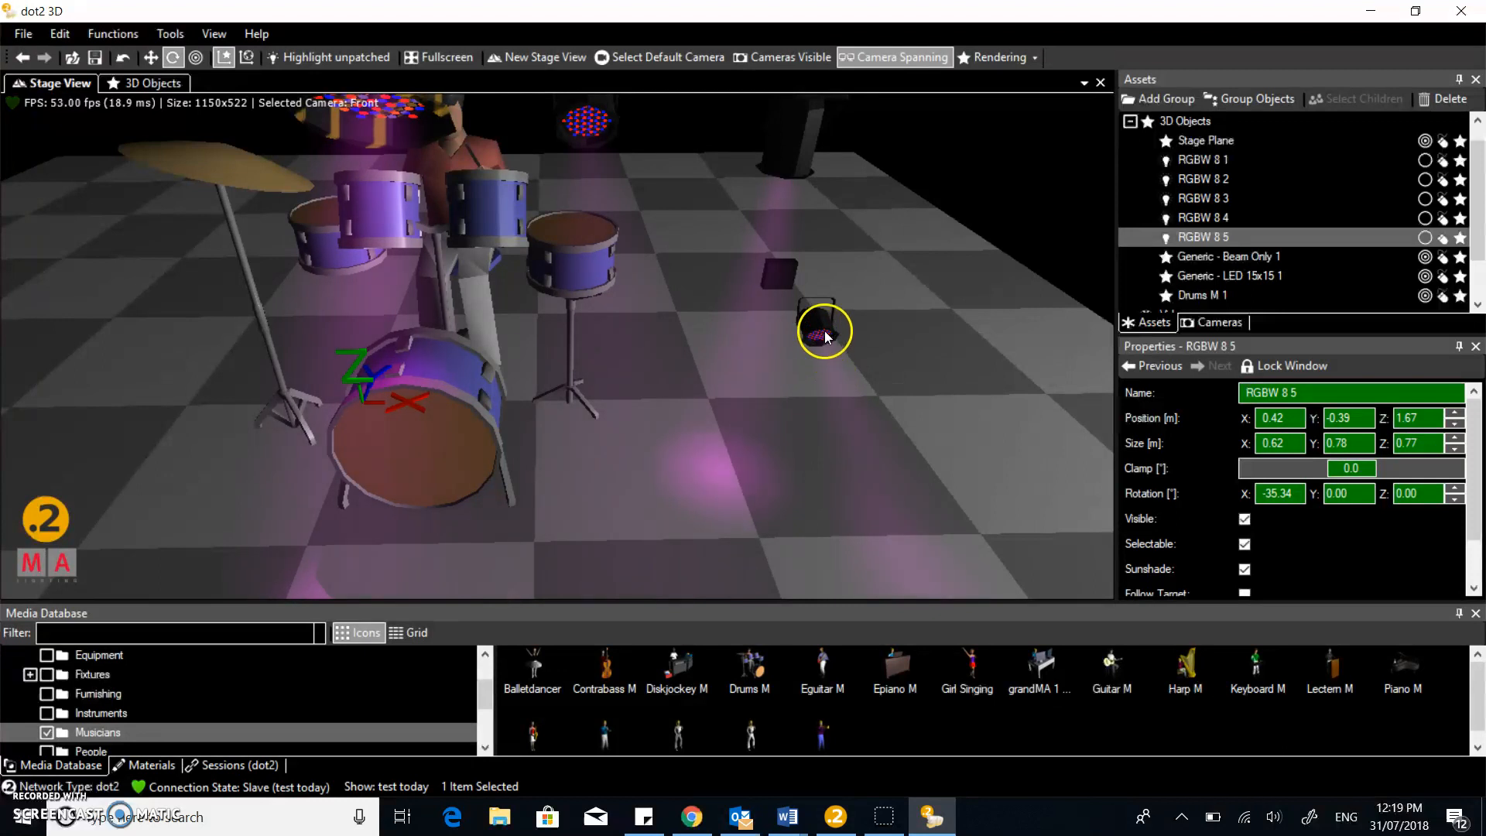
Re-aim floor light RGBW 8 1 to rotation X 34.38°, Y 127.29°, Z 63.96°
left_click(815, 325)
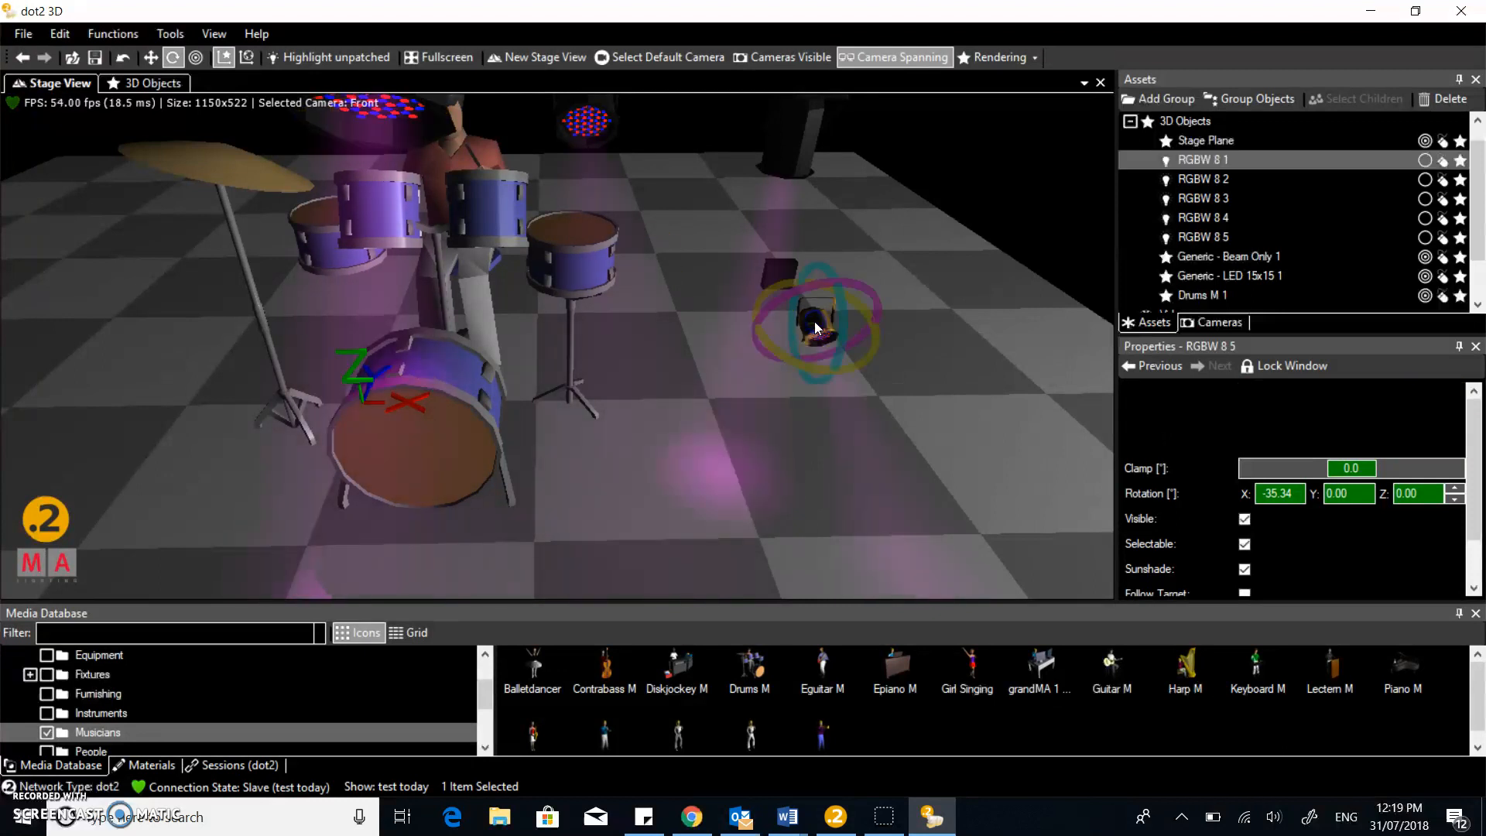
left_click_drag(842, 309, 842, 310)
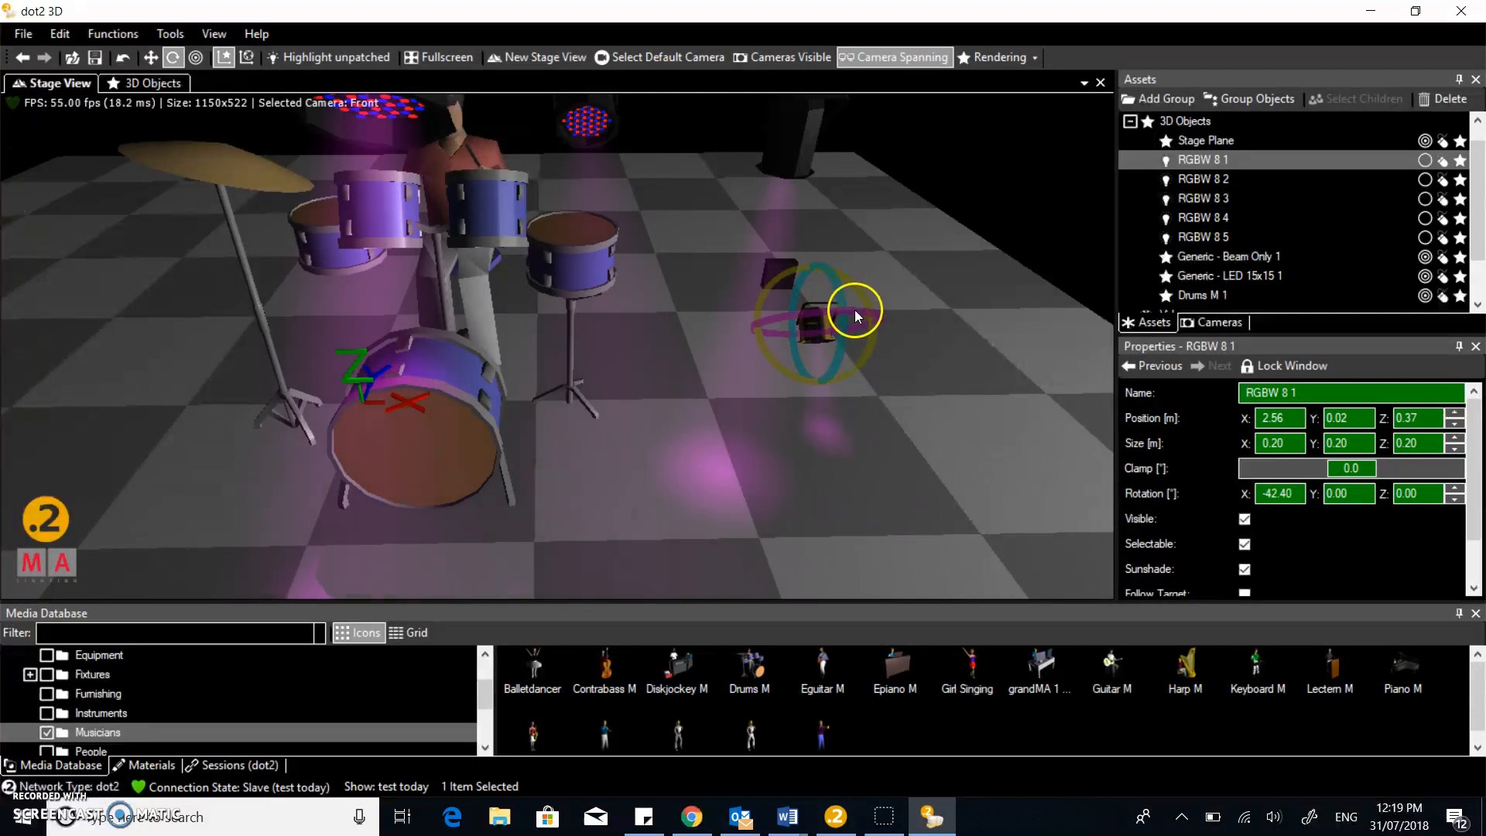
left_click_drag(834, 295, 832, 340)
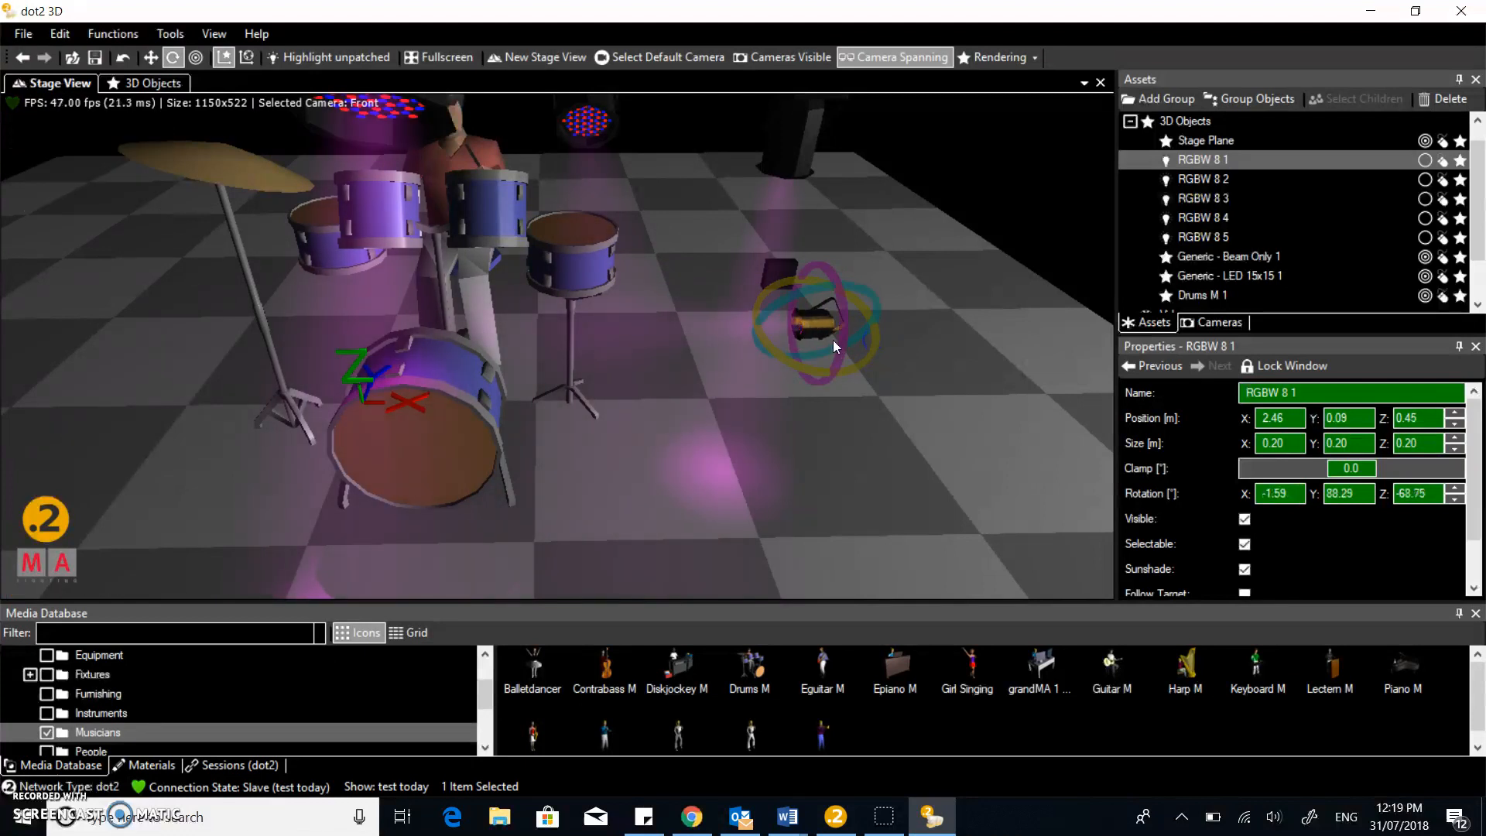
scroll(842, 334, "up", 2)
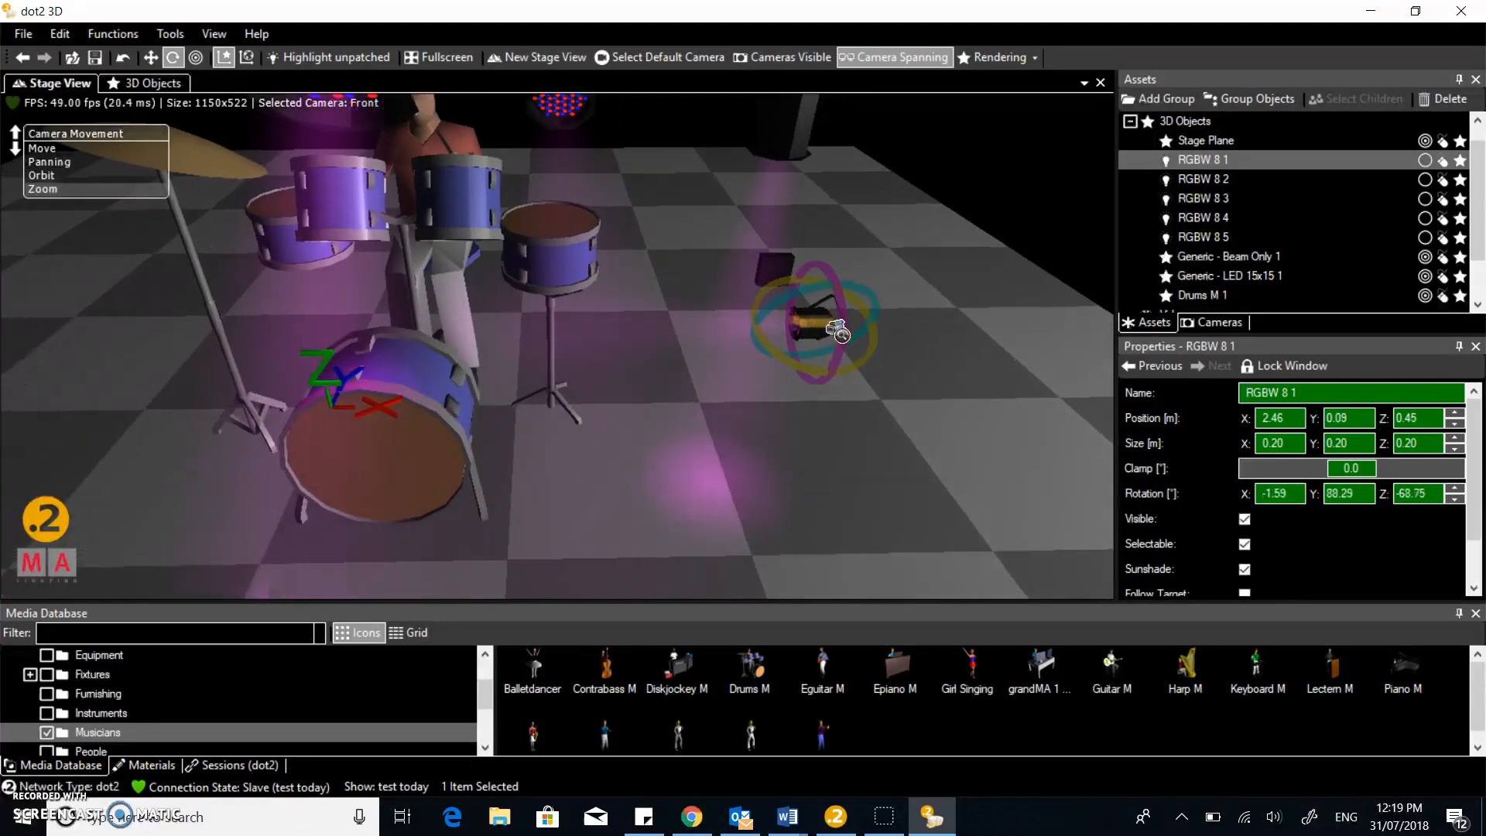
right_click_drag(838, 331, 843, 336)
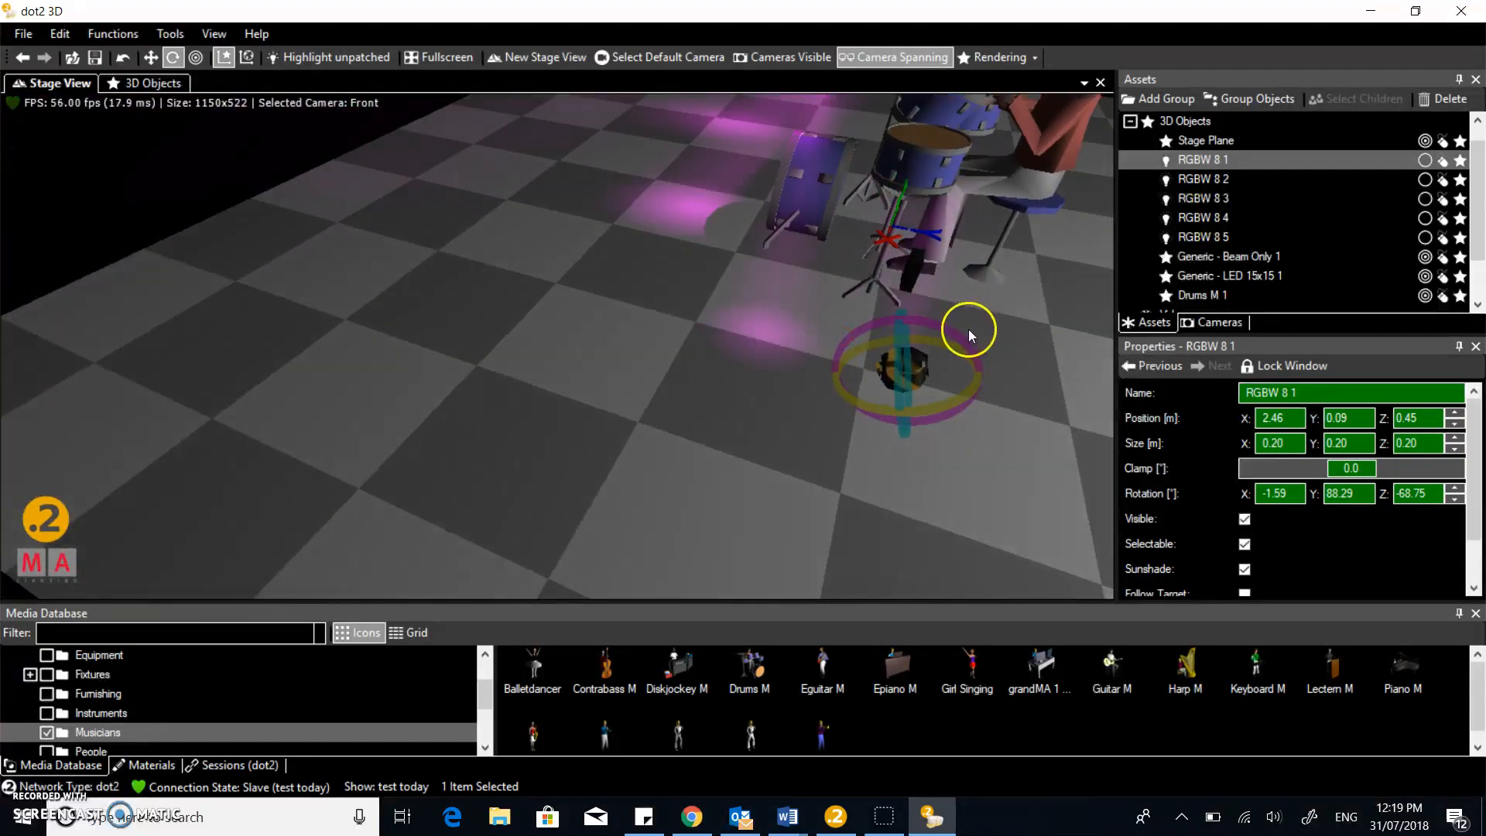
left_click_drag(963, 351, 940, 362)
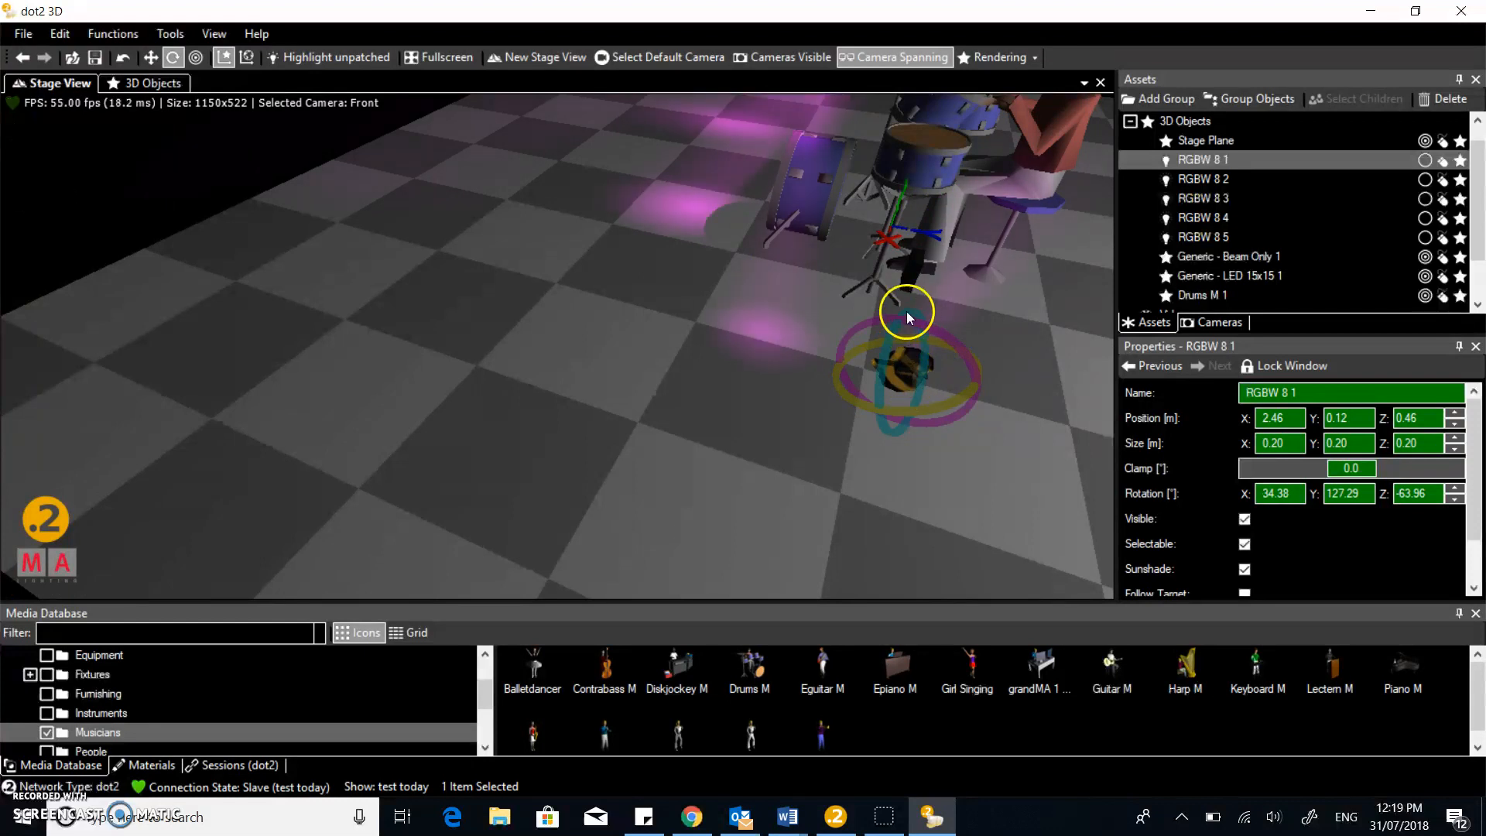
left_click(148, 60)
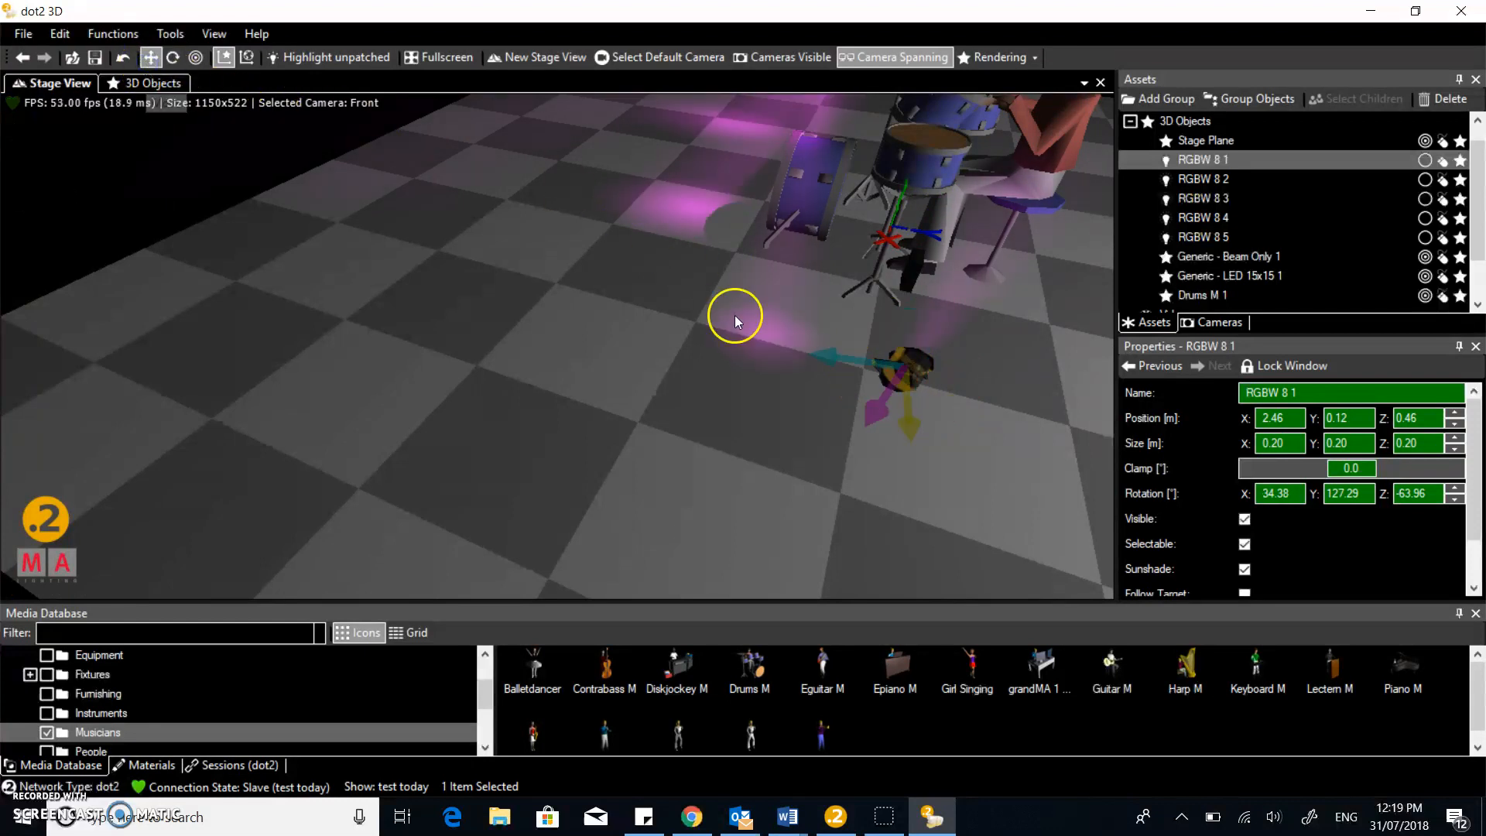